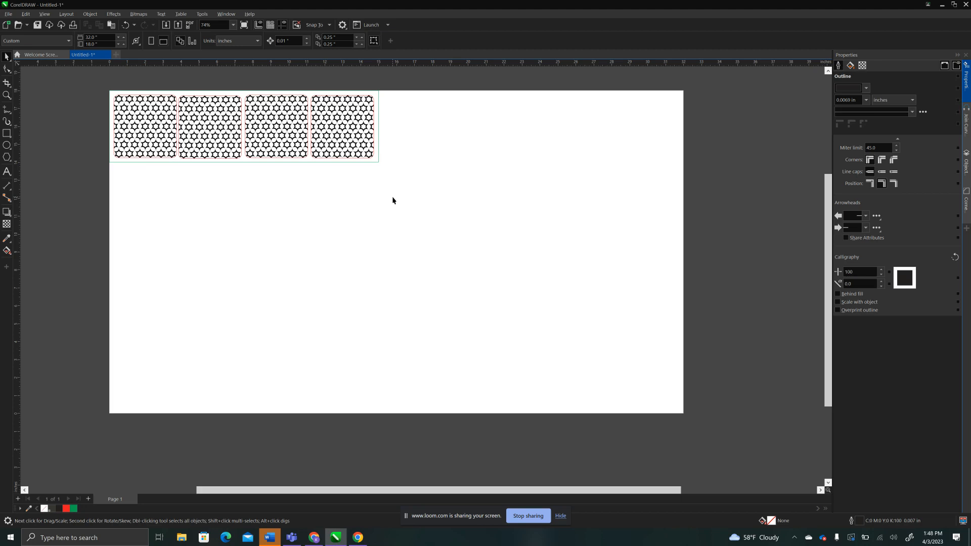
Create a new document with a 32 by 18 inch page, keeping the custom preset.
{"action": "left_click", "coordinate": [45, 55]}
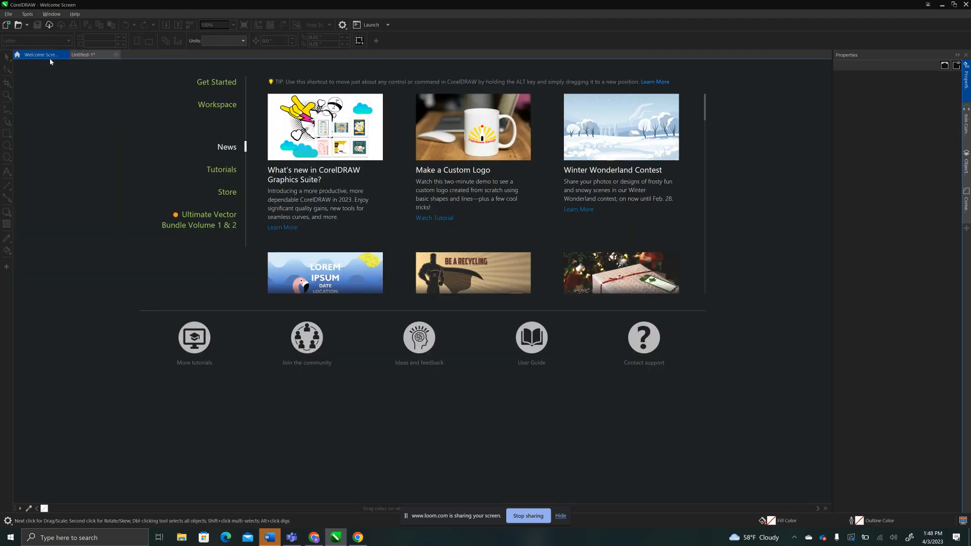
{"action": "left_click", "coordinate": [116, 54]}
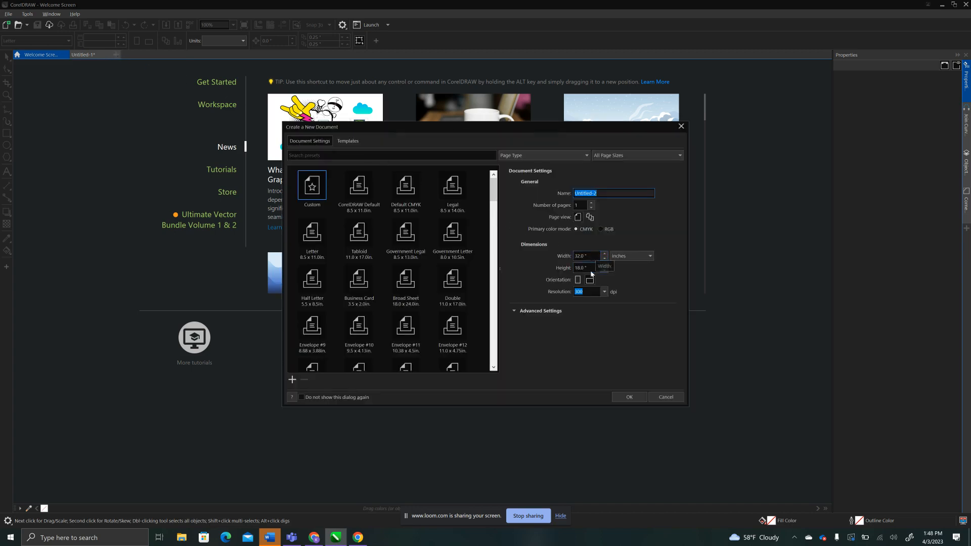
{"action": "left_click", "coordinate": [623, 398]}
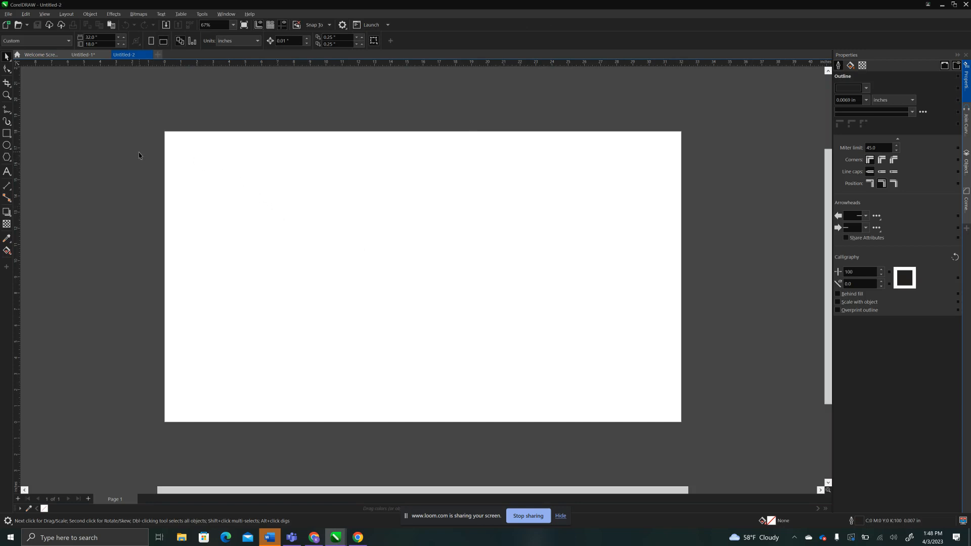
Draw a rectangle about 10.5 by 6.4 inches in the upper-left part of the page.
{"action": "left_click", "coordinate": [8, 134]}
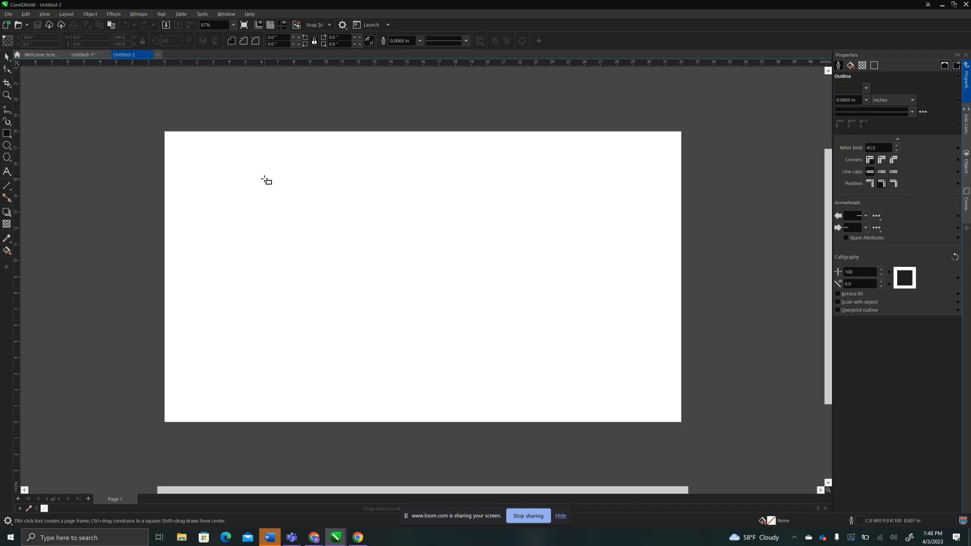
{"action": "left_click", "coordinate": [6, 57]}
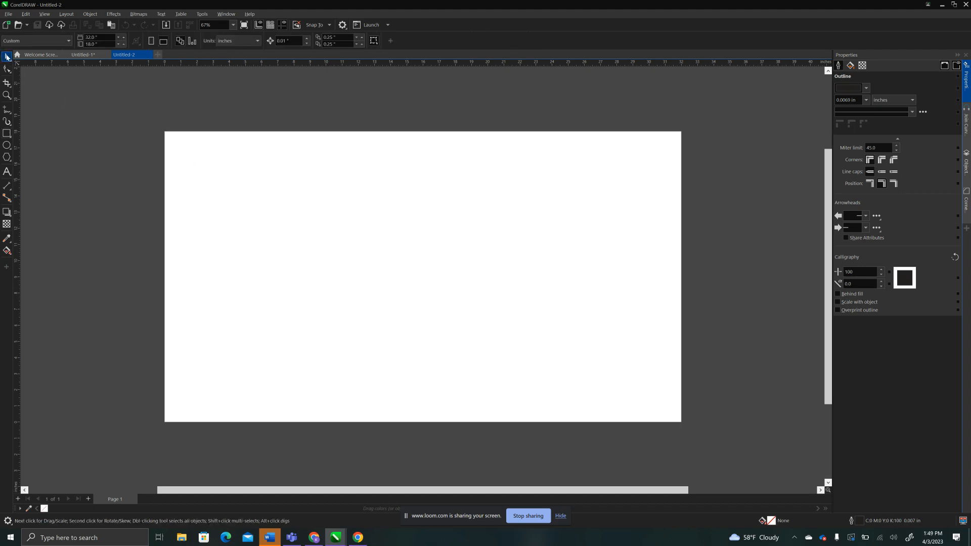
{"action": "left_click", "coordinate": [7, 133]}
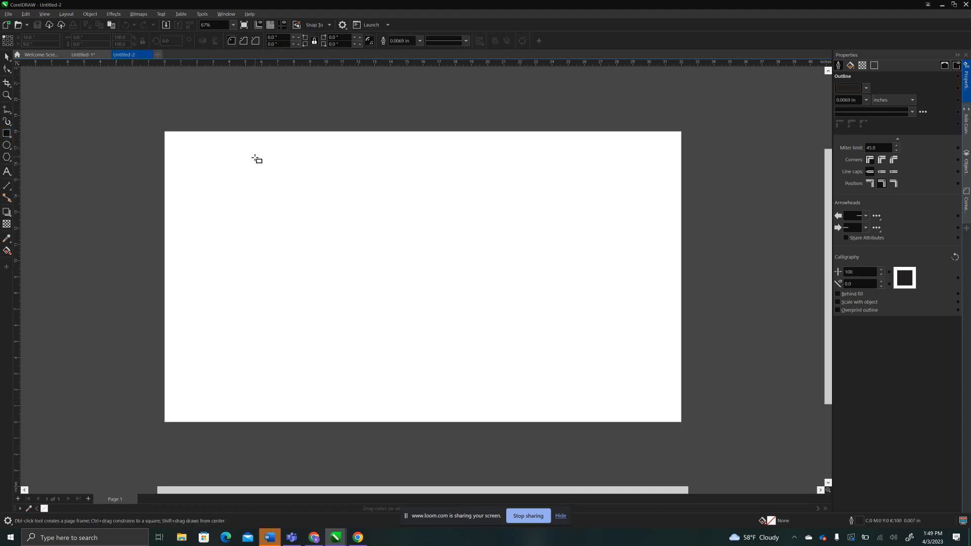
{"action": "left_click_drag", "start_coordinate": [254, 158], "coordinate": [424, 262]}
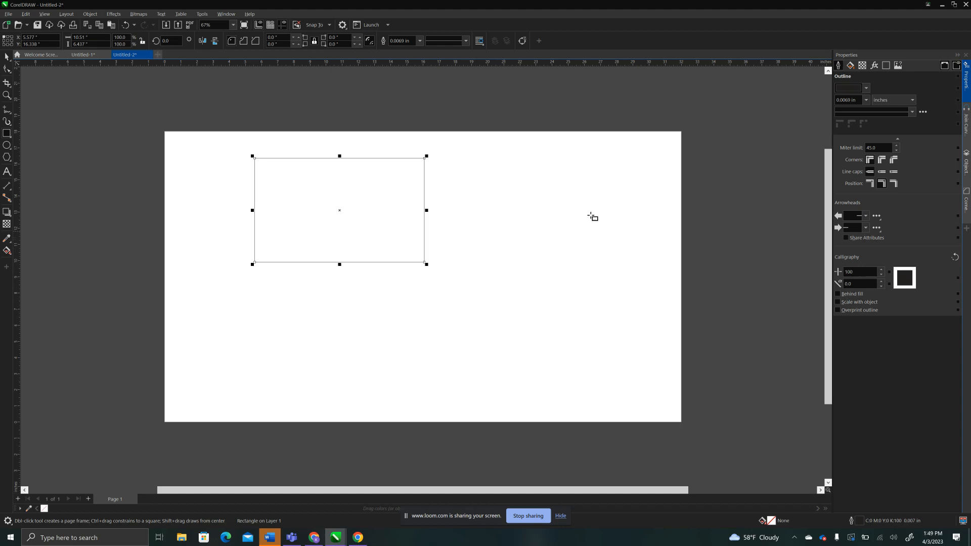
Close the Properties docker and restore it from the list of available dockers.
{"action": "left_click", "coordinate": [866, 89]}
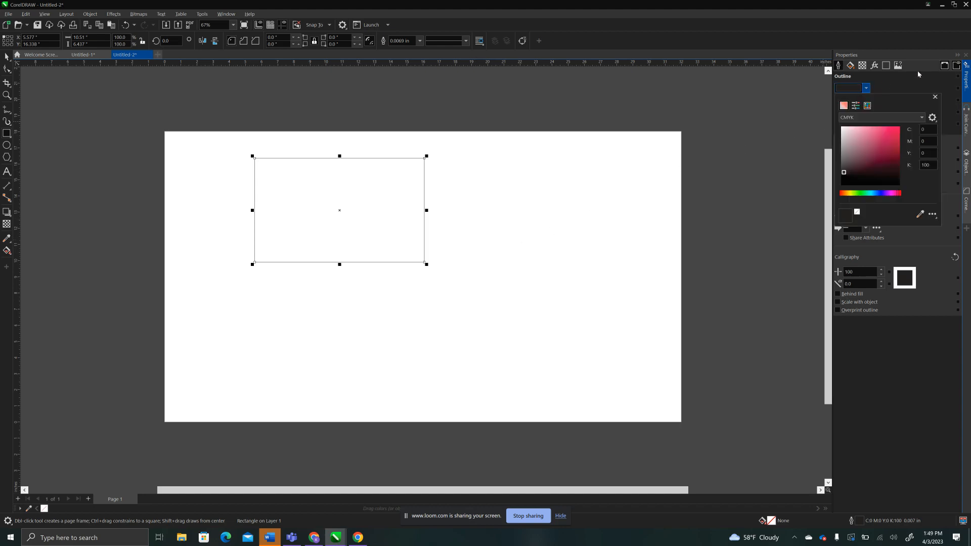
{"action": "left_click", "coordinate": [968, 78]}
{"action": "left_click", "coordinate": [968, 78]}
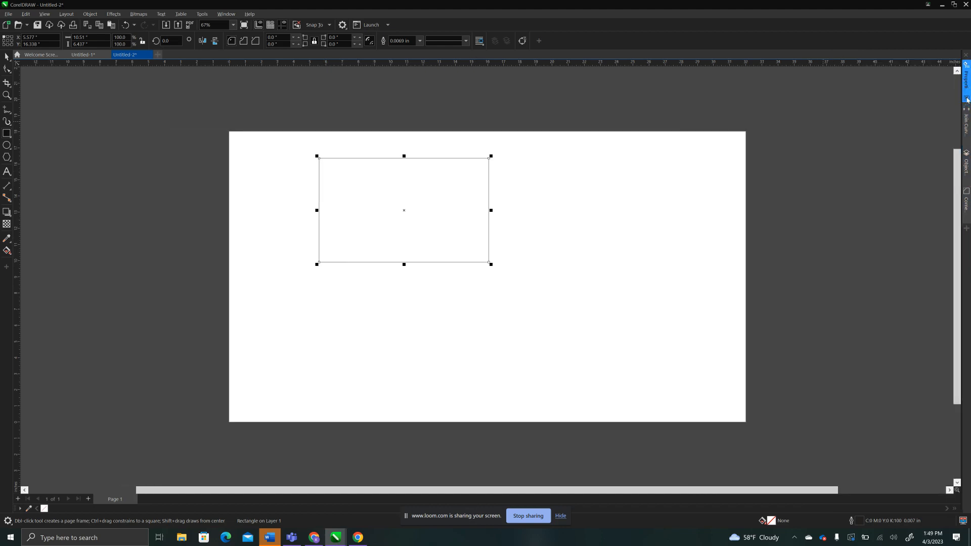
{"action": "left_click", "coordinate": [966, 97]}
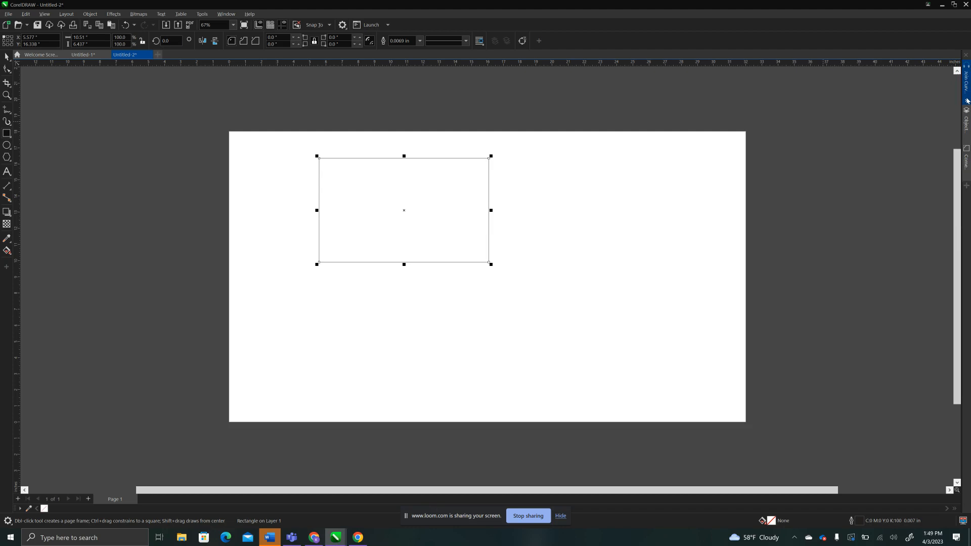
{"action": "left_click", "coordinate": [966, 186]}
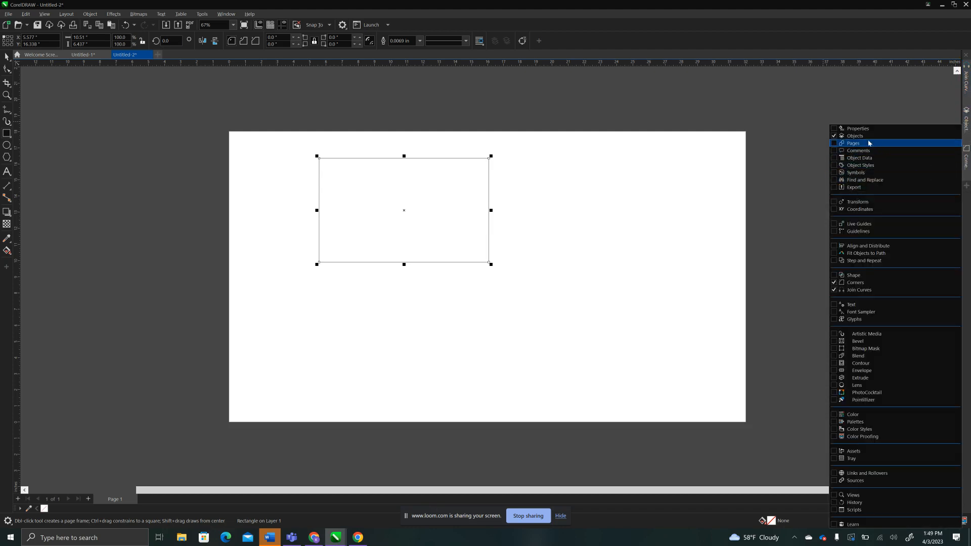
{"action": "left_click", "coordinate": [836, 130]}
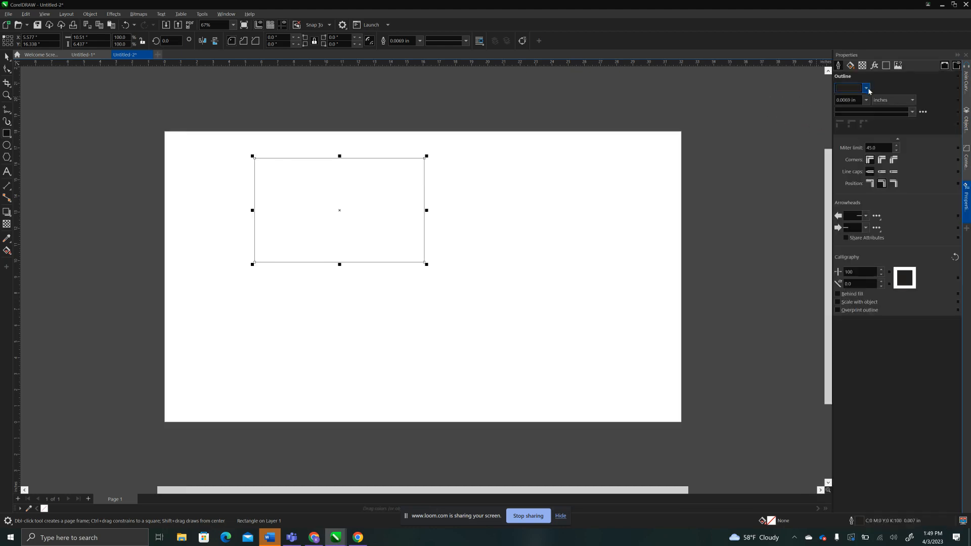
Choose the Universal Laser Systems process palette as the colour source for the rectangle's outline.
{"action": "left_click", "coordinate": [866, 88]}
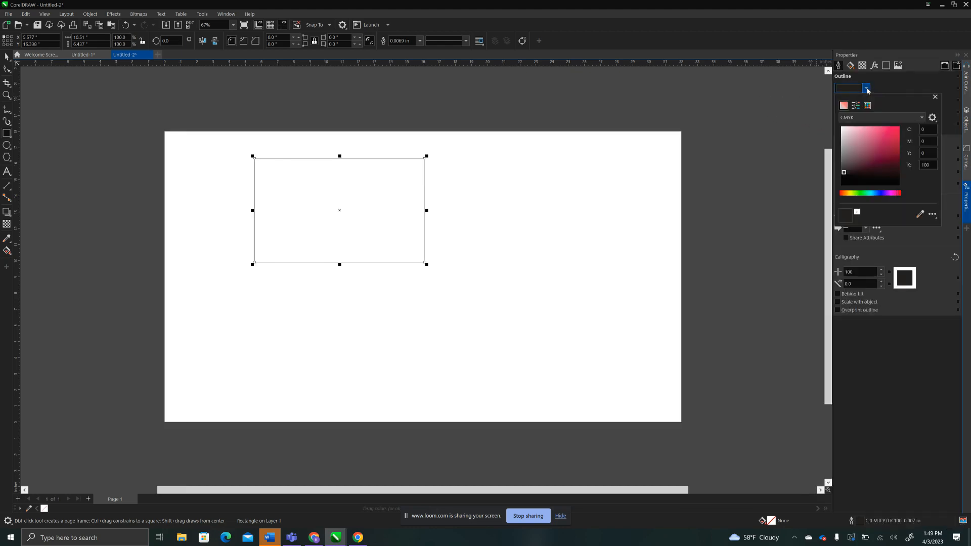
{"action": "left_click", "coordinate": [868, 107]}
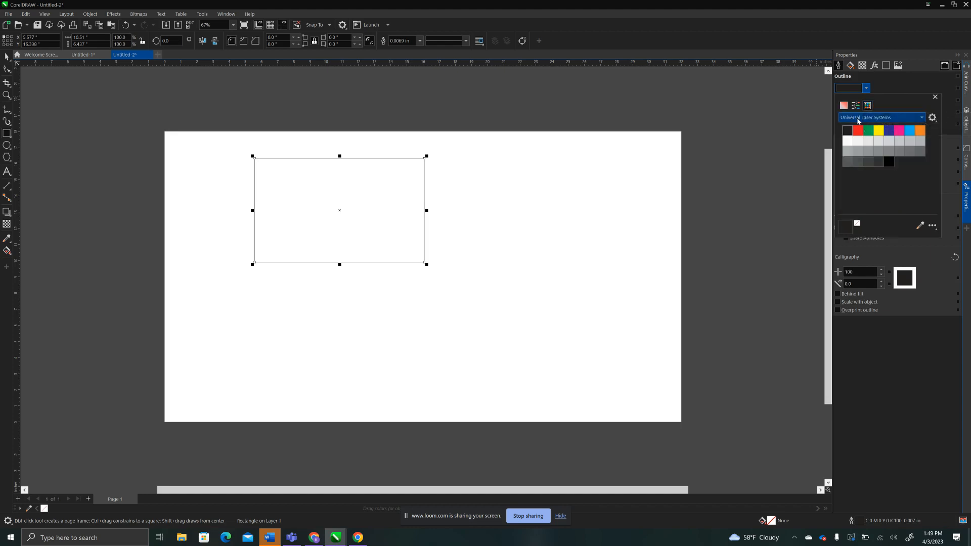
{"action": "left_click", "coordinate": [858, 119]}
{"action": "scroll", "coordinate": [879, 172], "scroll_direction": "up", "scroll_amount": 1}
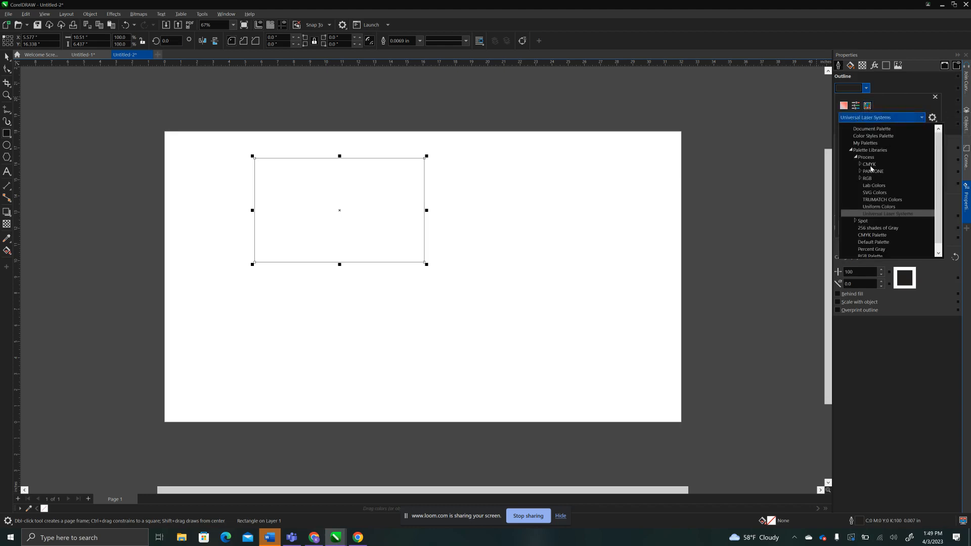
{"action": "left_click", "coordinate": [862, 136]}
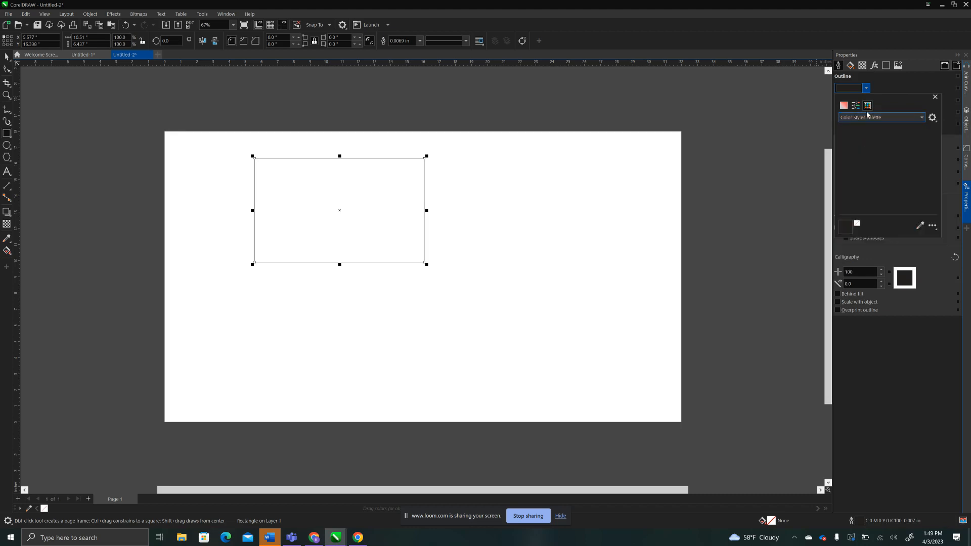
{"action": "left_click", "coordinate": [863, 119]}
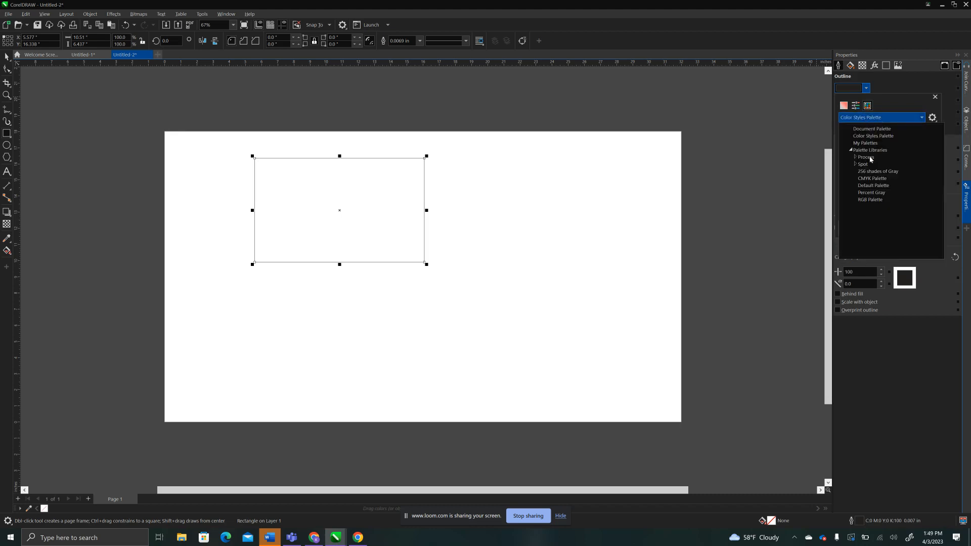
{"action": "left_click", "coordinate": [852, 129]}
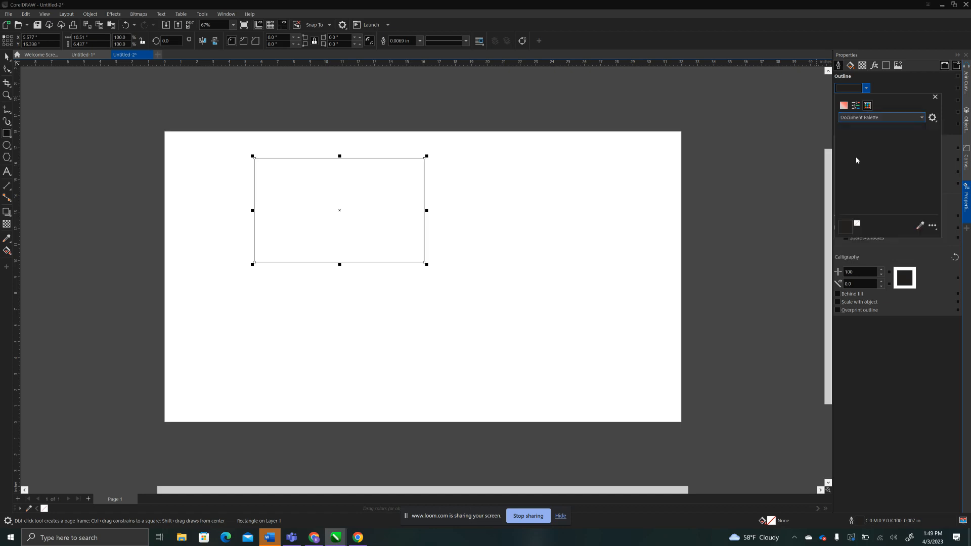
{"action": "left_click", "coordinate": [888, 120]}
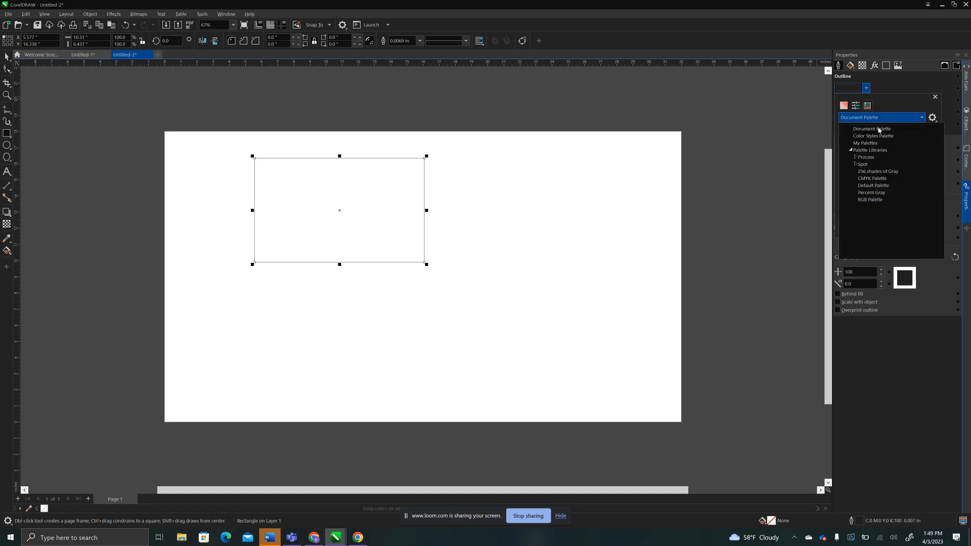
{"action": "left_click", "coordinate": [856, 158]}
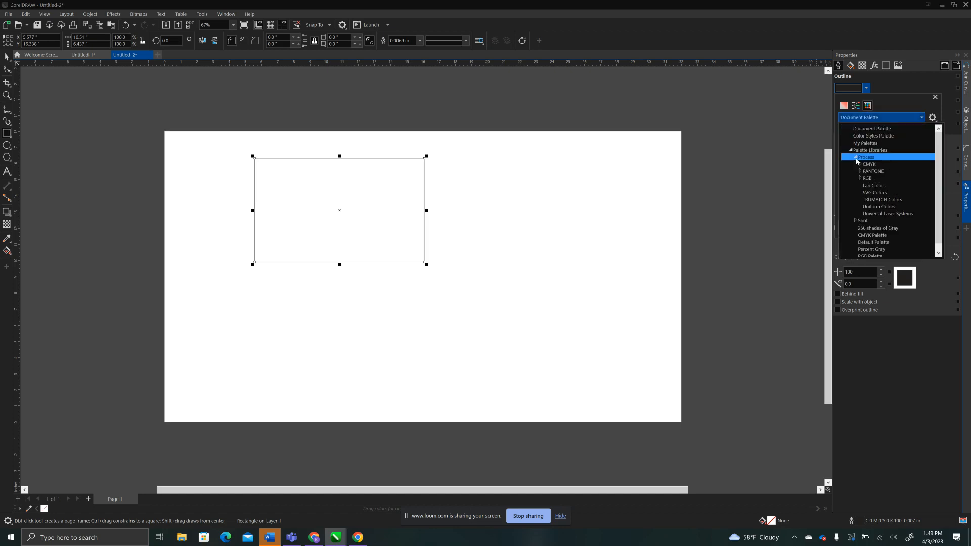
{"action": "left_click", "coordinate": [880, 213]}
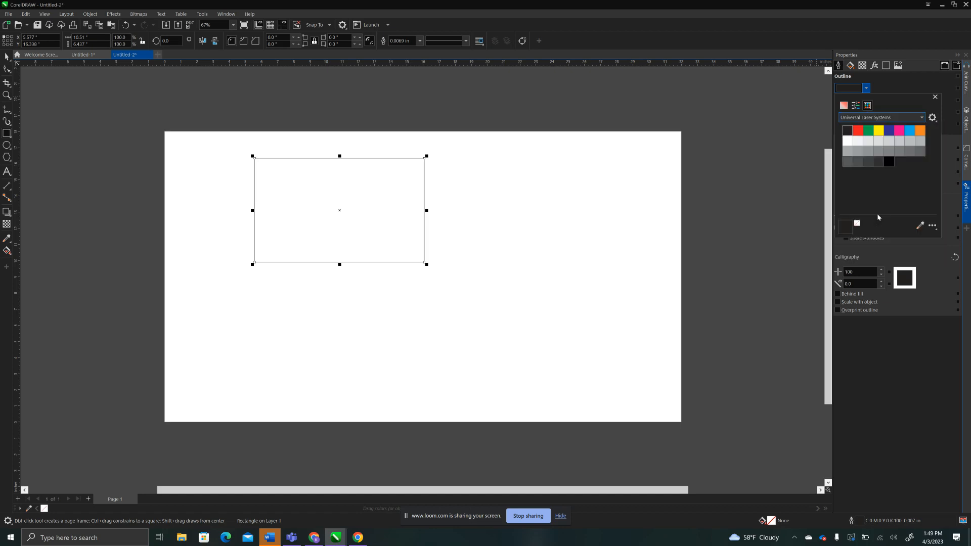
Give the rectangle a green outline with Hairline width.
{"action": "left_click", "coordinate": [868, 131]}
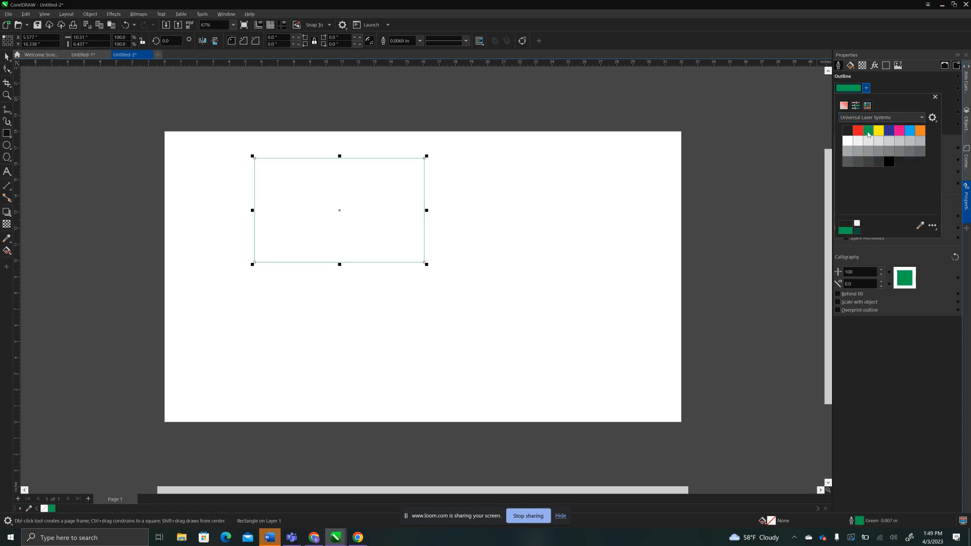
{"action": "left_click", "coordinate": [884, 82]}
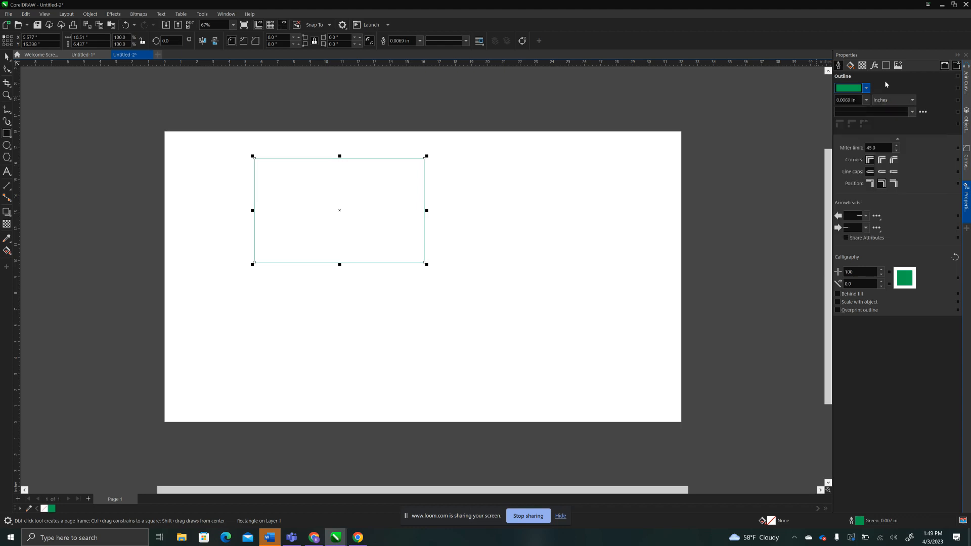
{"action": "left_click", "coordinate": [865, 100]}
{"action": "left_click", "coordinate": [844, 115]}
Set the rectangle's reference point to its top-left corner and position it at X 0 and Y 18 inches.
{"action": "left_click", "coordinate": [43, 36]}
{"action": "left_click", "coordinate": [11, 42]}
{"action": "left_click", "coordinate": [4, 38]}
{"action": "double_click", "coordinate": [38, 39]}
{"action": "type", "text": "0"}
{"action": "key", "text": "Tab"}
{"action": "type", "text": "18"}
{"action": "key", "text": "Return"}
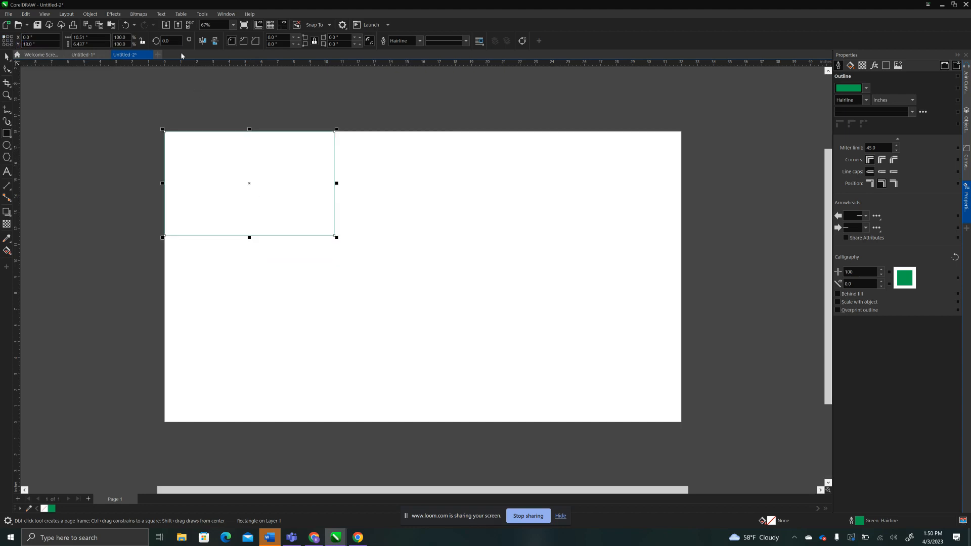
Resize the green rectangle to 15 inches wide and 4 inches high, and deselect it.
{"action": "double_click", "coordinate": [72, 37]}
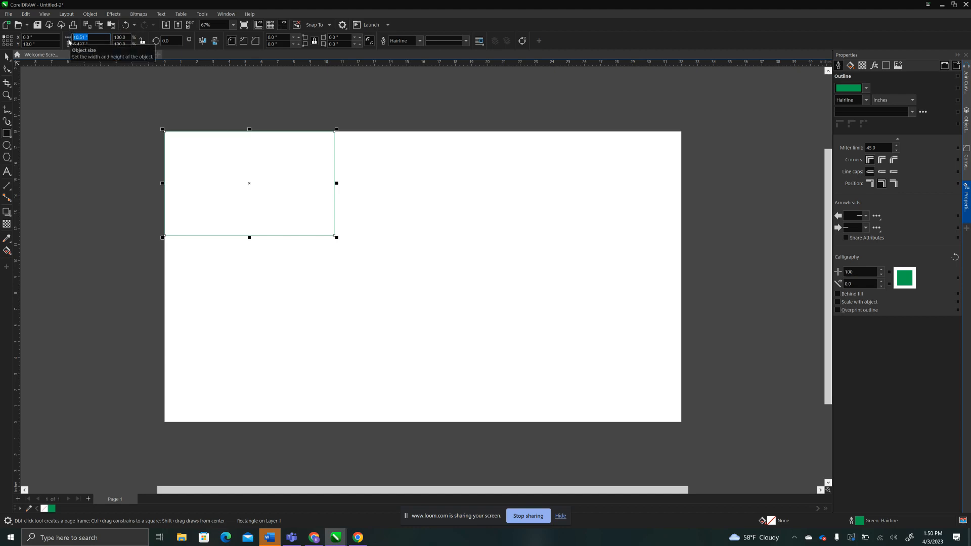
{"action": "type", "text": "15"}
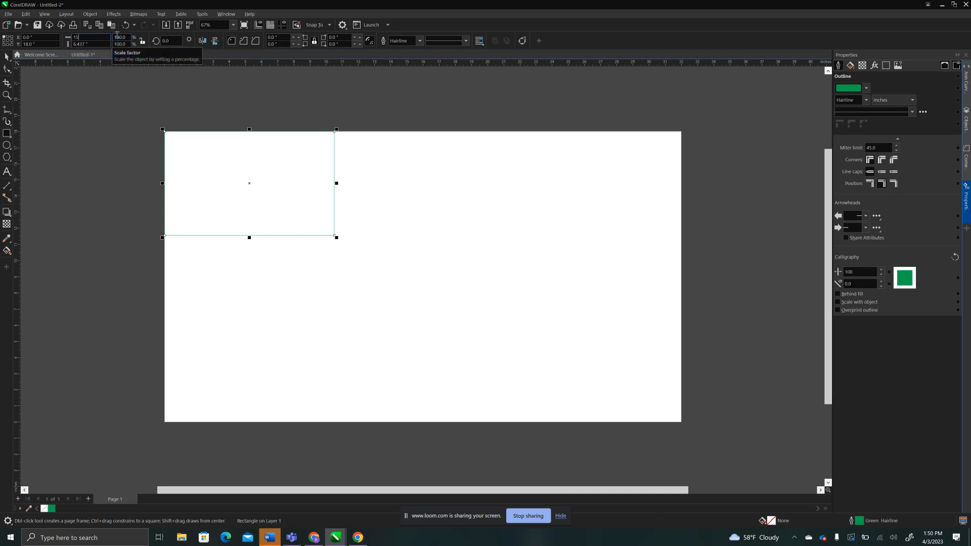
{"action": "key", "text": "Tab"}
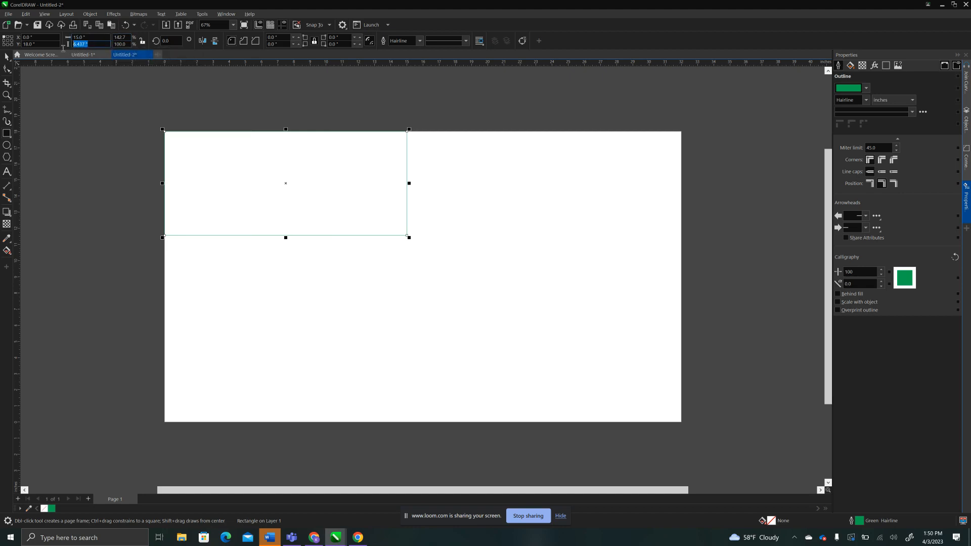
{"action": "type", "text": "4"}
{"action": "key", "text": "Return"}
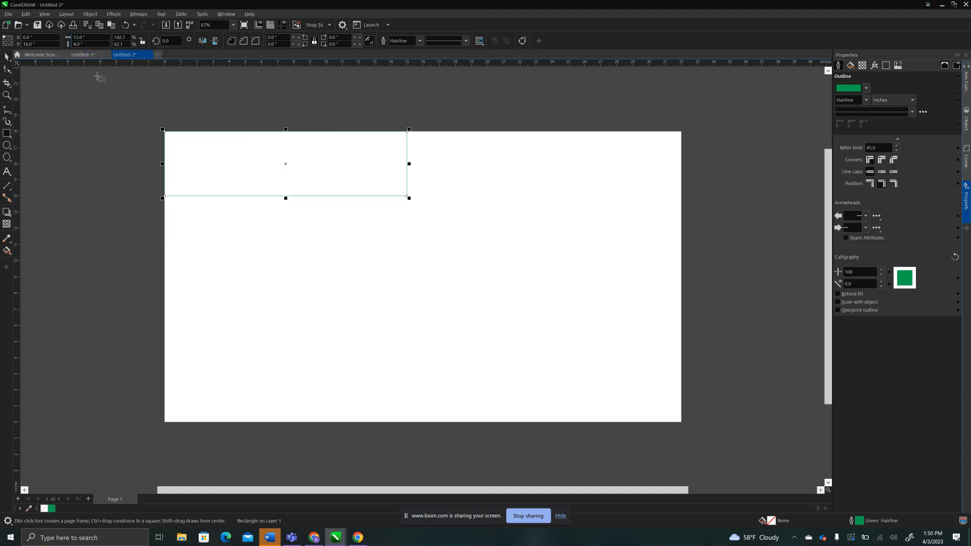
{"action": "left_click", "coordinate": [197, 95]}
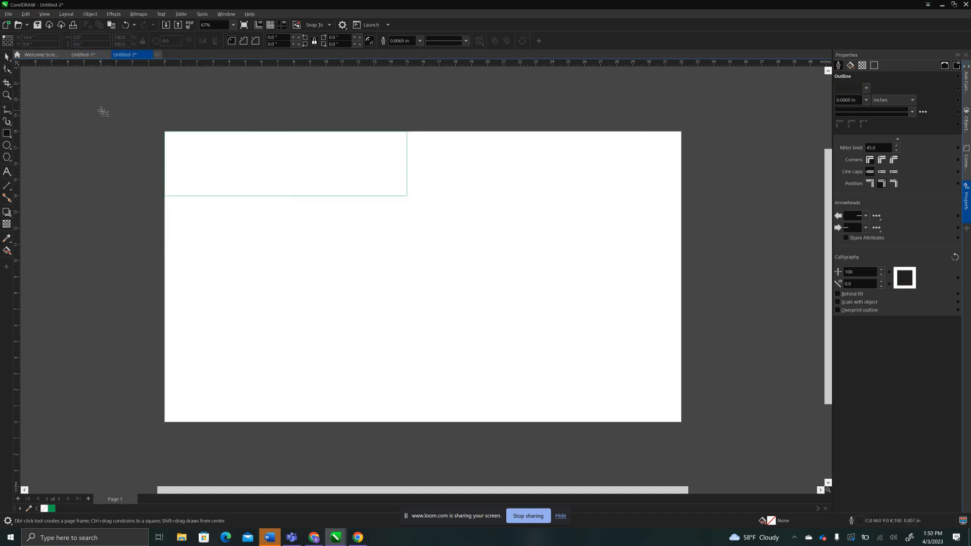
{"action": "mouse_move", "coordinate": [227, 217]}
{"action": "left_mouse_down"}
{"action": "mouse_move", "coordinate": [325, 286]}
{"action": "mouse_move", "coordinate": [297, 277]}
{"action": "left_mouse_up"}
{"action": "key", "text": "Escape"}
{"action": "left_click", "coordinate": [7, 56]}
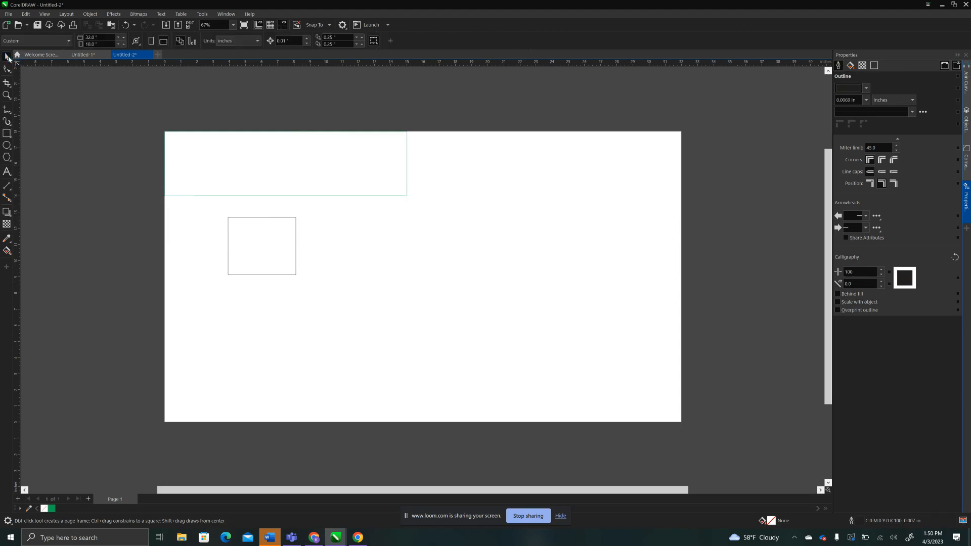
{"action": "left_click", "coordinate": [245, 250]}
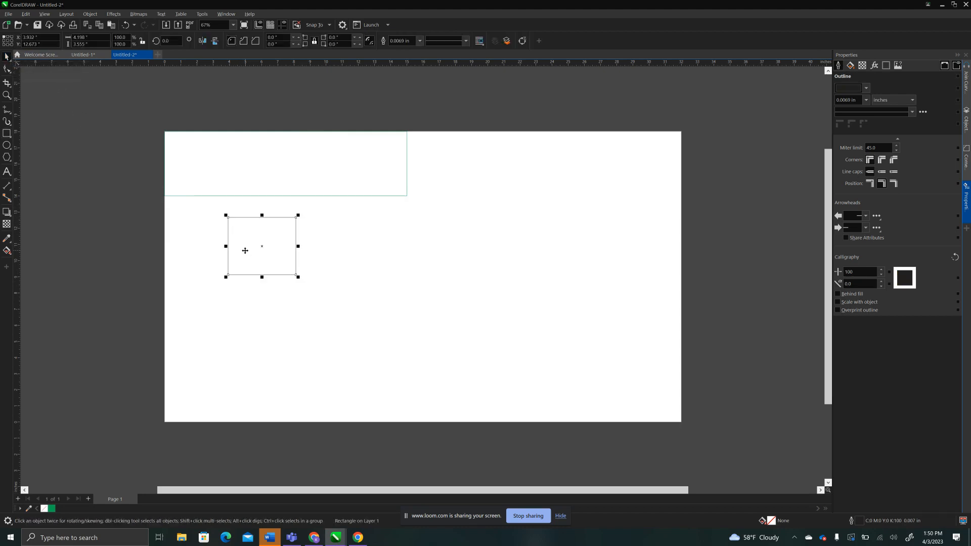
{"action": "key", "text": "Delete"}
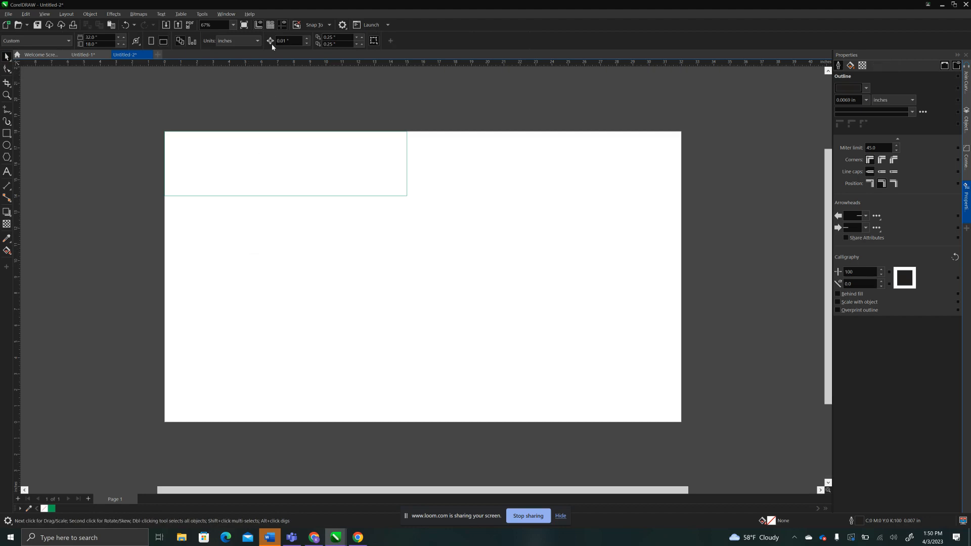
Draw a rectangle about 7 by 5.2 inches below the green one, and resize it to 3.5 by 3.5 inches.
{"action": "left_click", "coordinate": [7, 134]}
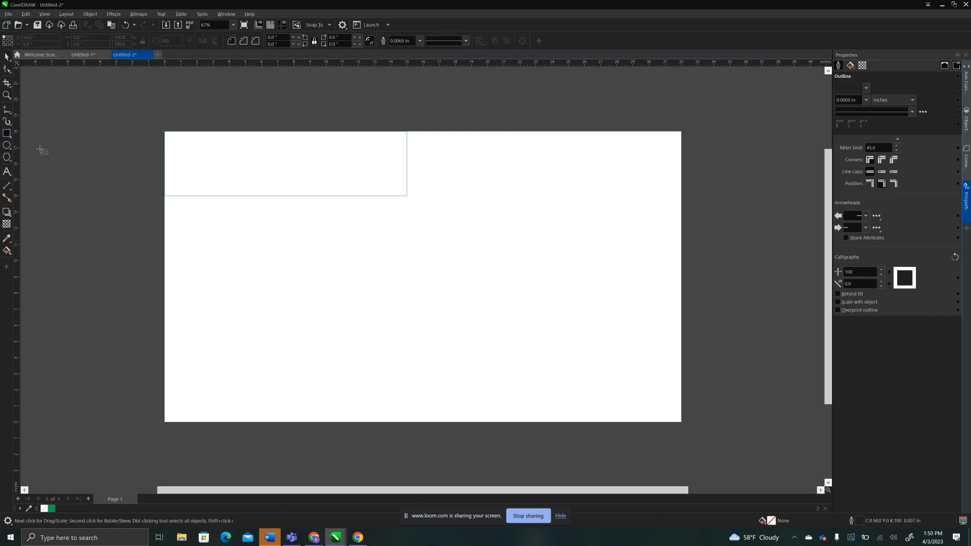
{"action": "left_click_drag", "start_coordinate": [207, 232], "coordinate": [320, 317]}
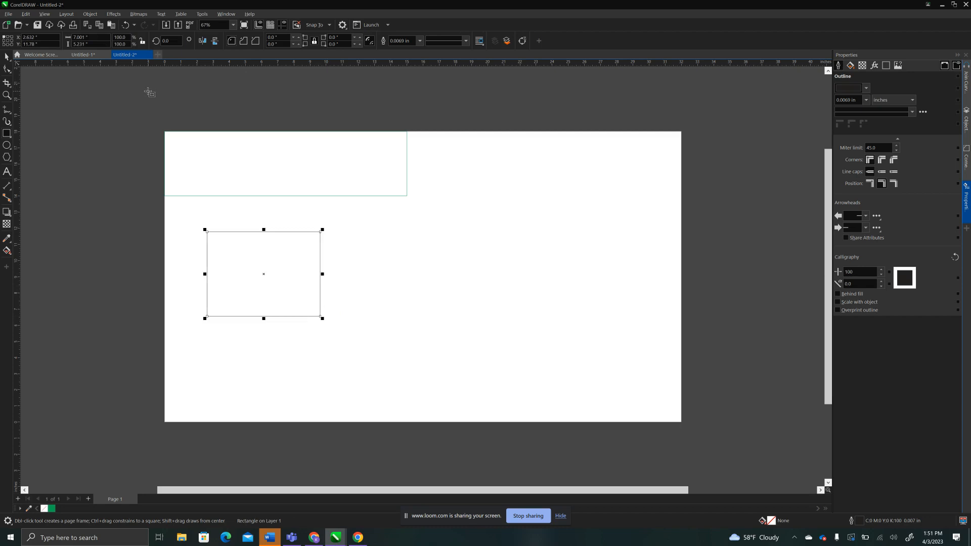
{"action": "left_click", "coordinate": [91, 41]}
{"action": "type", "text": "3.5"}
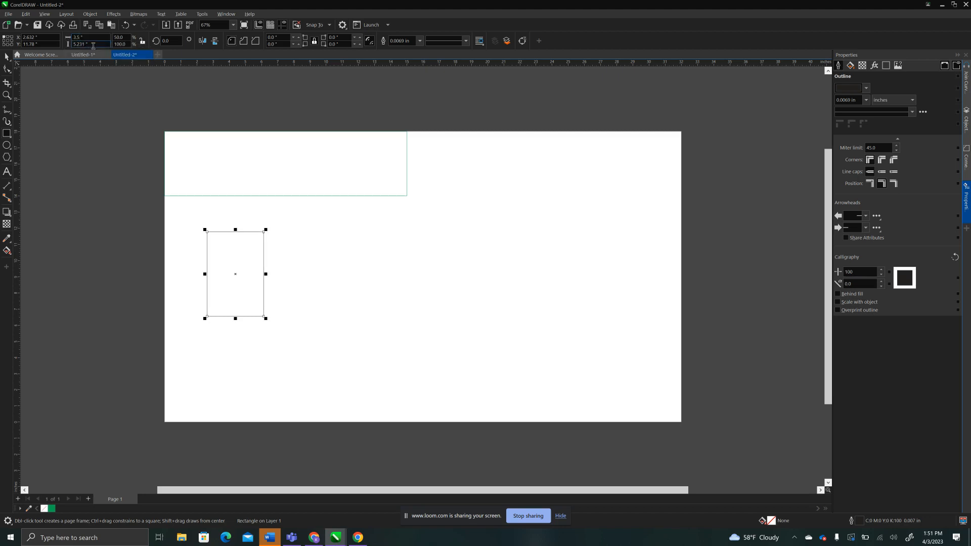
{"action": "left_click_drag", "start_coordinate": [90, 44], "coordinate": [54, 48]}
{"action": "type", "text": "3.5"}
{"action": "key", "text": "Return"}
Scale the square up to about 7.2 inches, and set its width to 3.5 inches with its proportions kept.
{"action": "left_click_drag", "start_coordinate": [266, 291], "coordinate": [451, 355]}
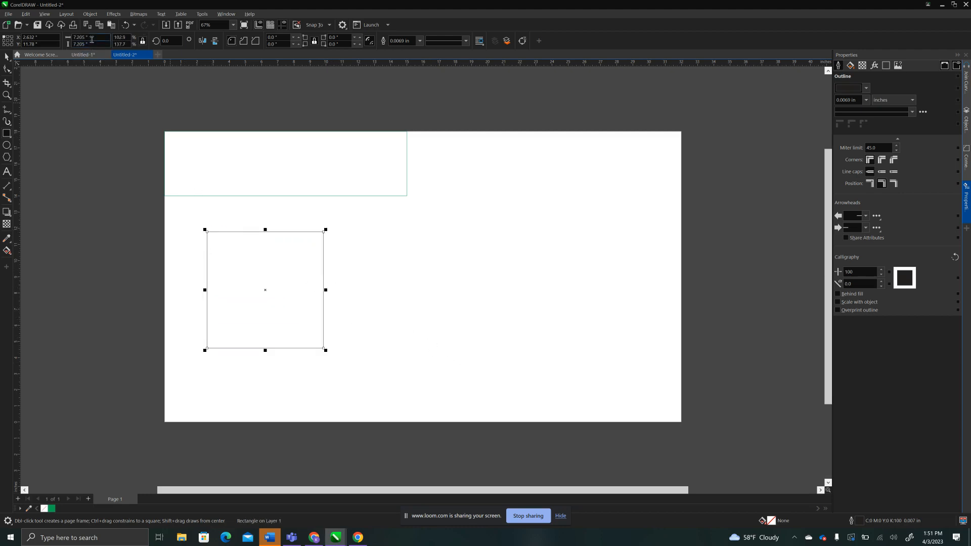
{"action": "left_click", "coordinate": [92, 39]}
{"action": "type", "text": "3.5"}
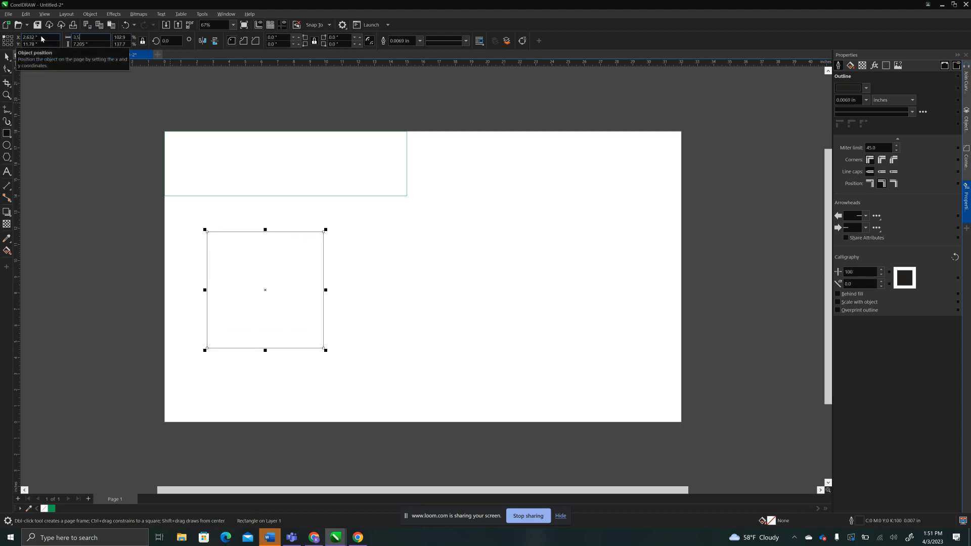
{"action": "key", "text": "Return"}
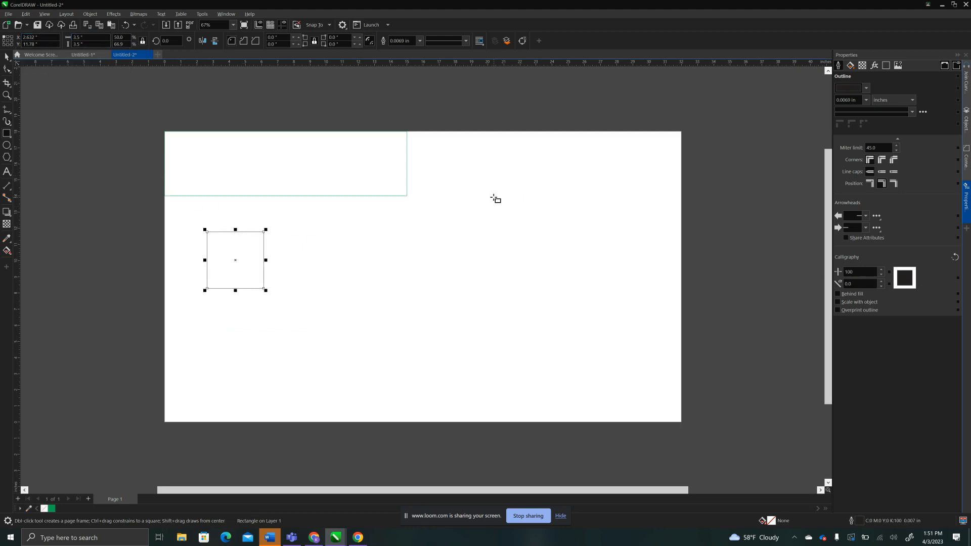
Give the 3.5 inch square a red outline from the Universal Laser Systems palette.
{"action": "left_click", "coordinate": [966, 202]}
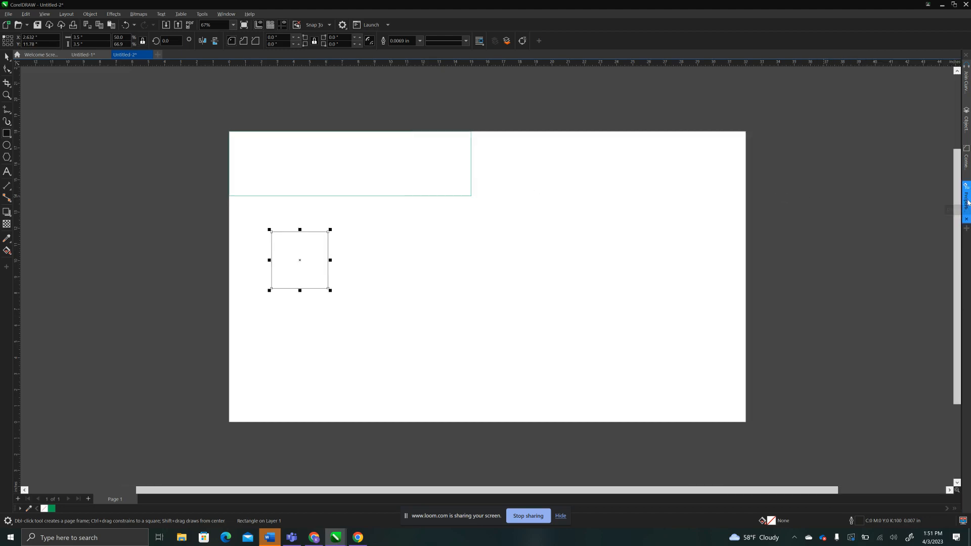
{"action": "left_click", "coordinate": [967, 202]}
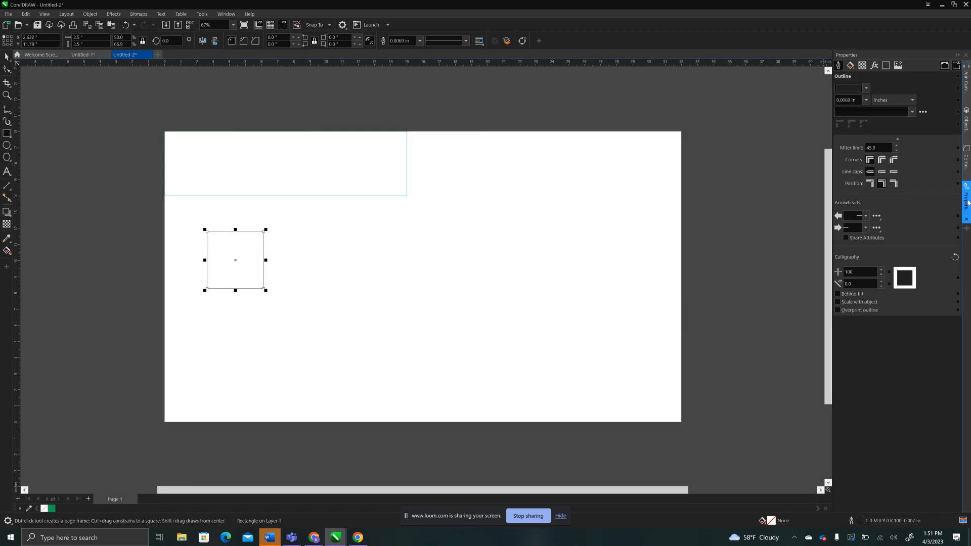
{"action": "left_click", "coordinate": [866, 89]}
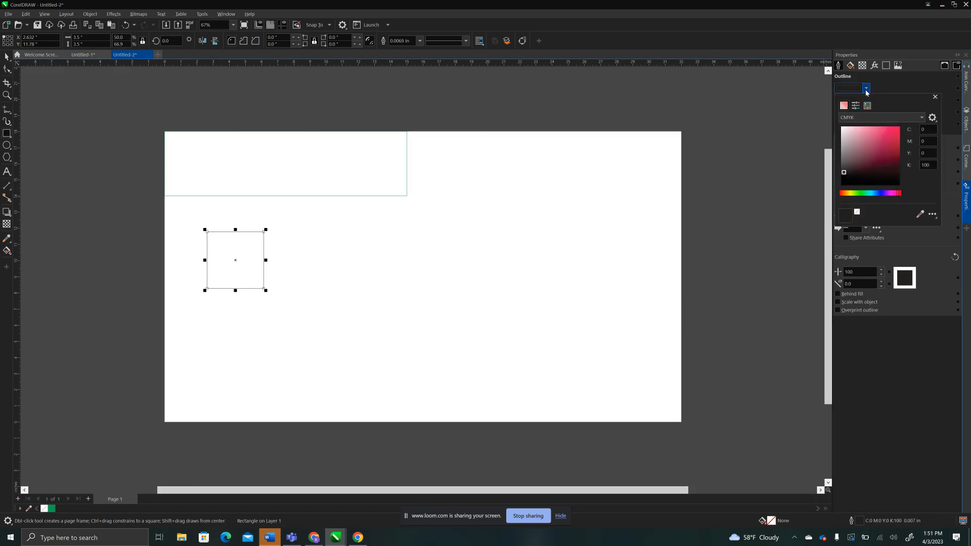
{"action": "left_click", "coordinate": [868, 106]}
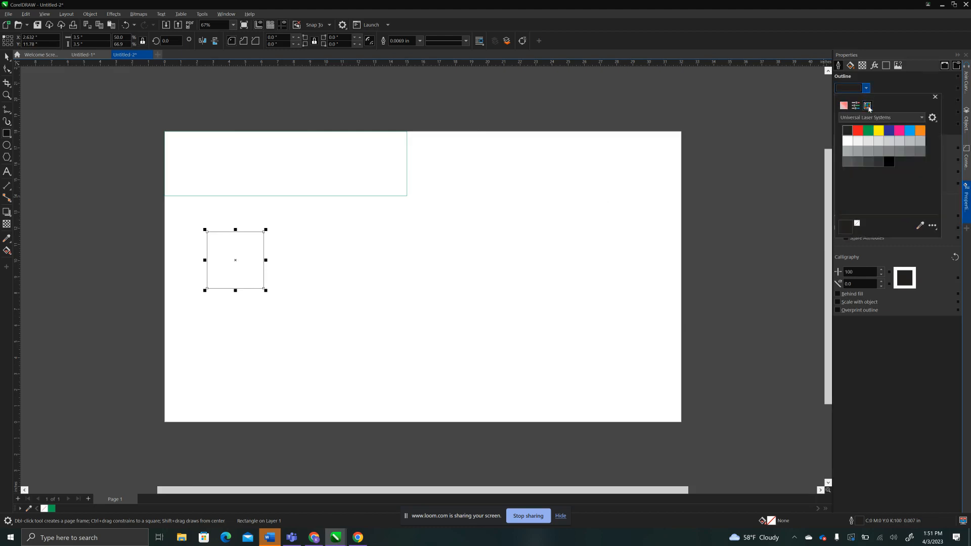
{"action": "left_click", "coordinate": [858, 132]}
{"action": "left_click", "coordinate": [886, 89]}
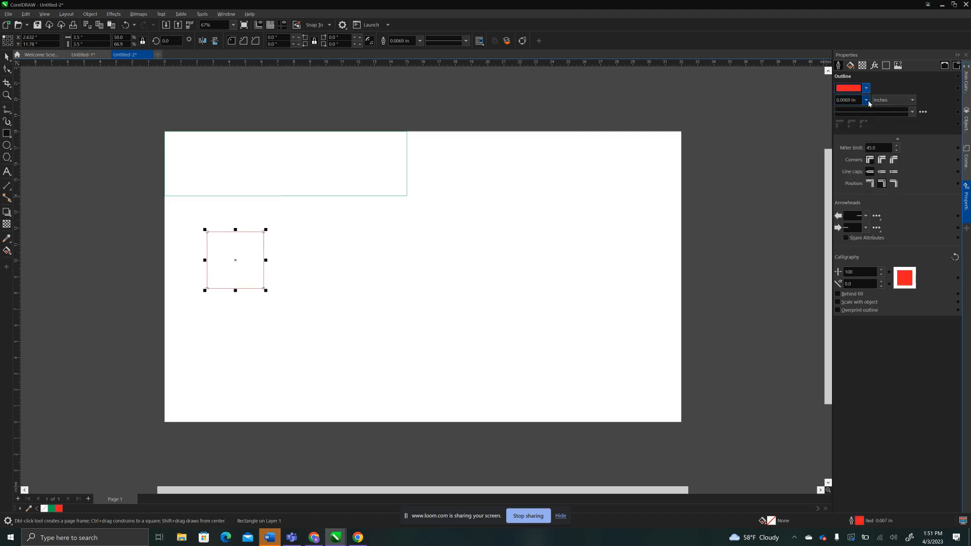
Try a 0.5 in outline width on the red square, and settle on Hairline.
{"action": "left_click", "coordinate": [866, 100]}
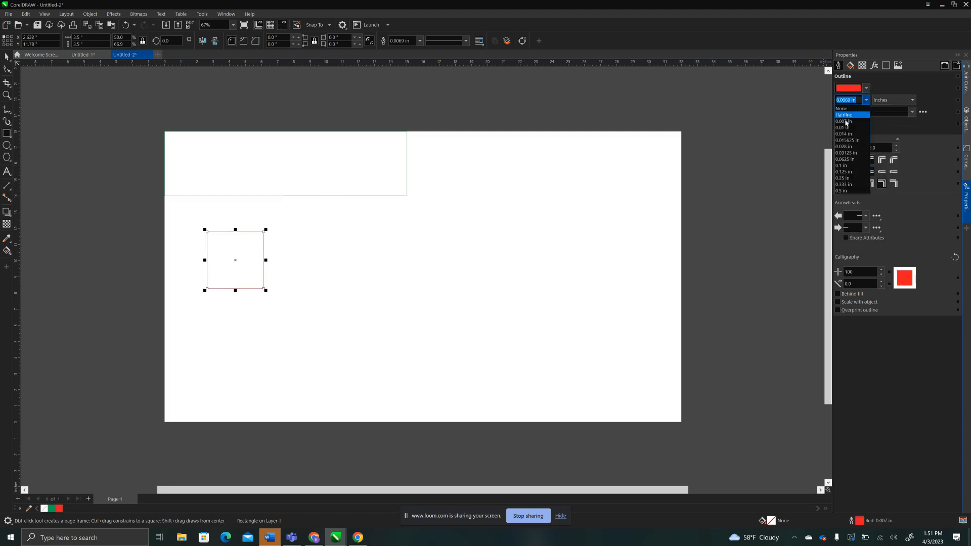
{"action": "left_click", "coordinate": [846, 191]}
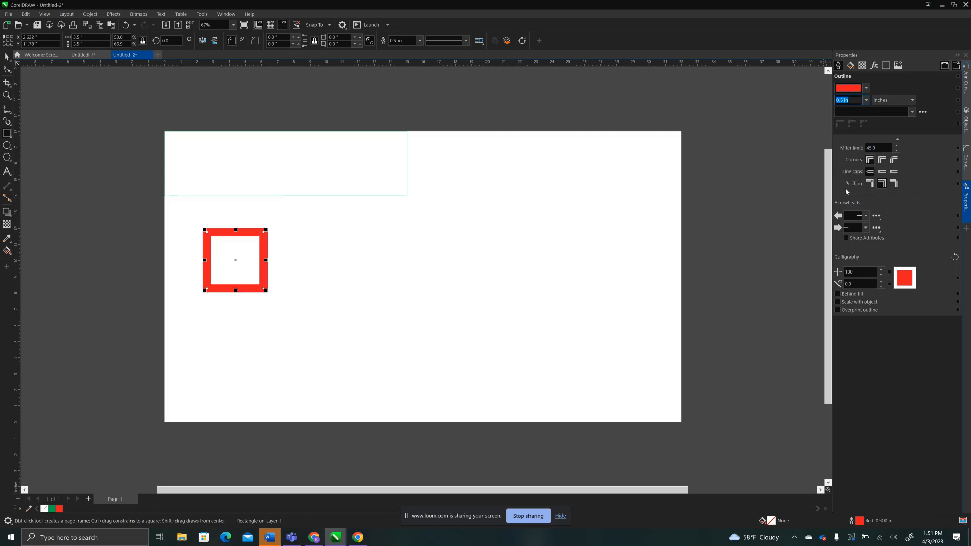
{"action": "left_click", "coordinate": [866, 100]}
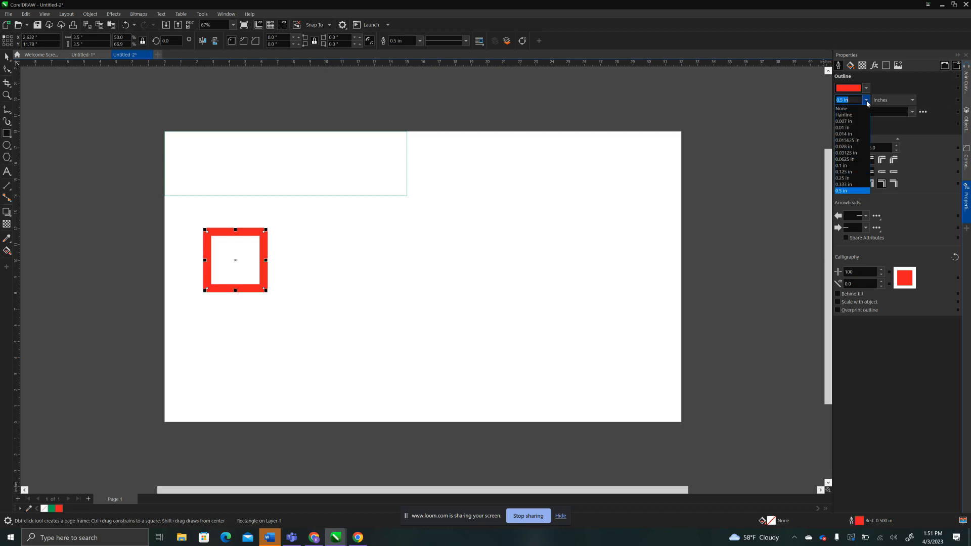
{"action": "left_click", "coordinate": [848, 116]}
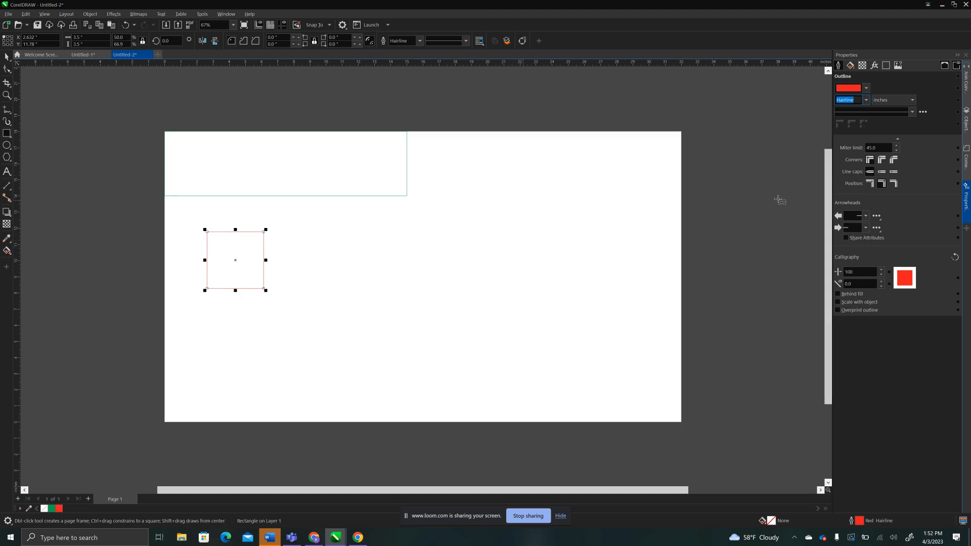
Close the Corners docker and re-enable it from the list of available dockers.
{"action": "left_click", "coordinate": [966, 158]}
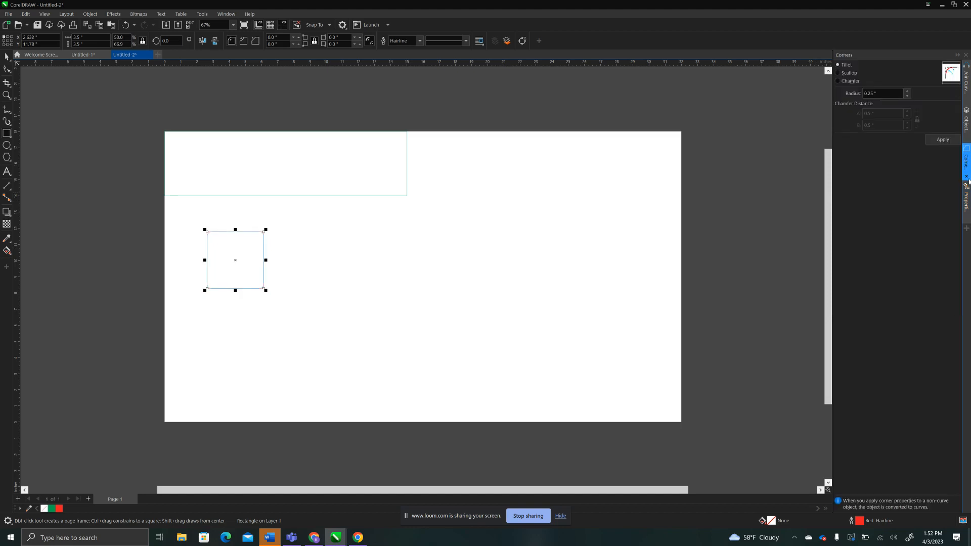
{"action": "left_click", "coordinate": [967, 177]}
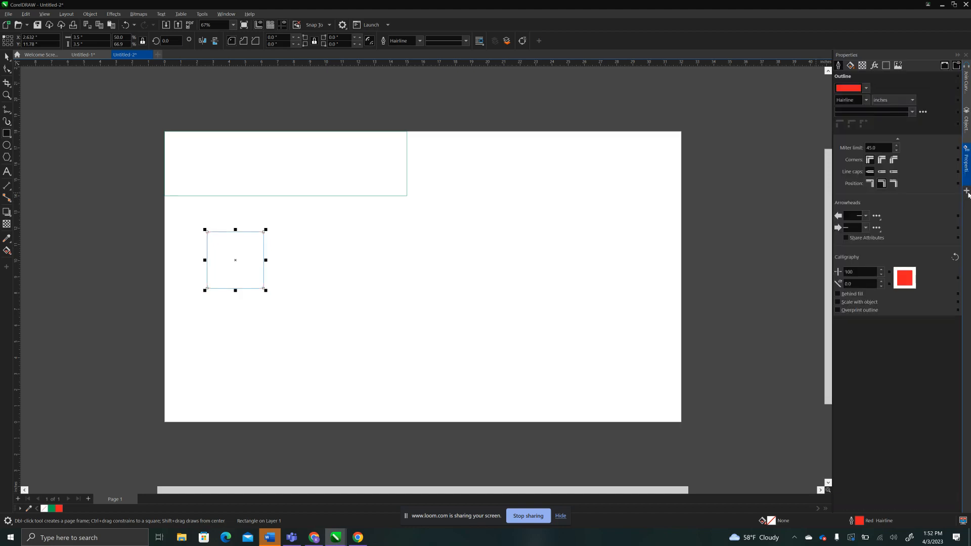
{"action": "left_click", "coordinate": [967, 192]}
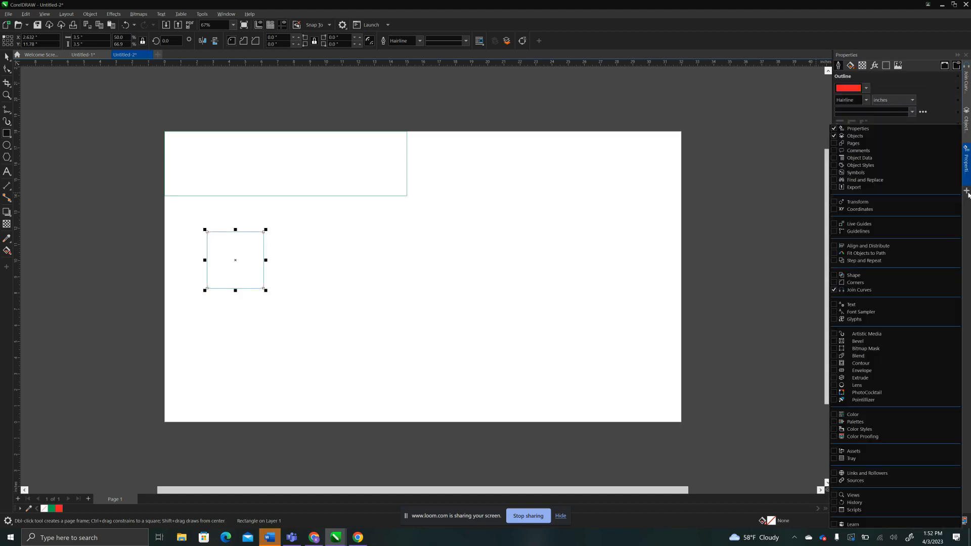
{"action": "left_click", "coordinate": [834, 283]}
{"action": "left_click", "coordinate": [771, 240]}
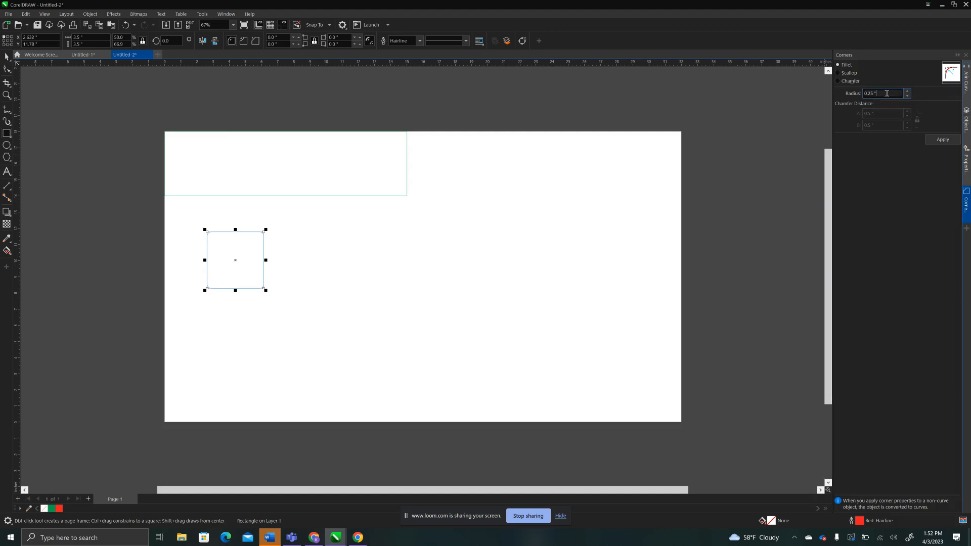
Apply Fillet corners with a 0.25 inch radius to the red square, and deselect it.
{"action": "left_click_drag", "start_coordinate": [887, 94], "coordinate": [850, 97]}
{"action": "key", "text": "BackSpace"}
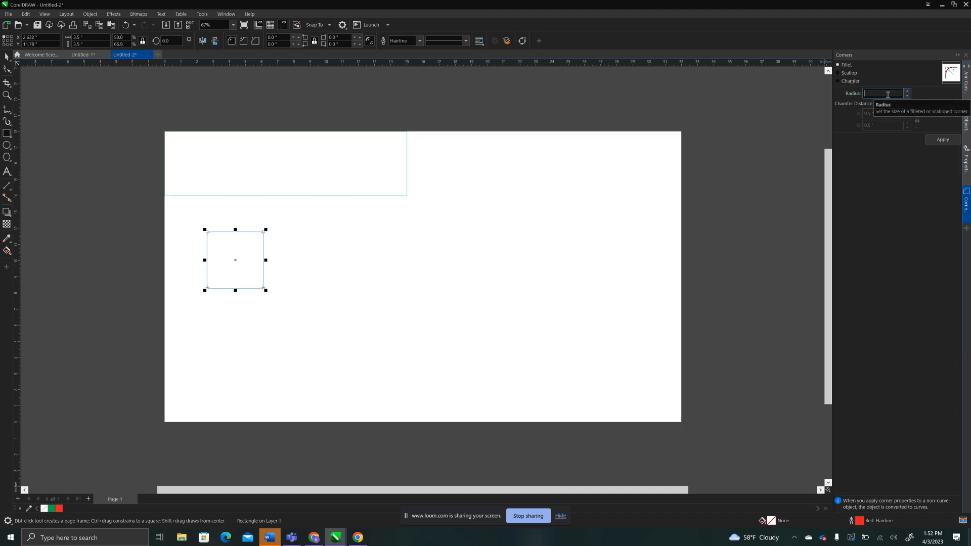
{"action": "left_click", "coordinate": [935, 143]}
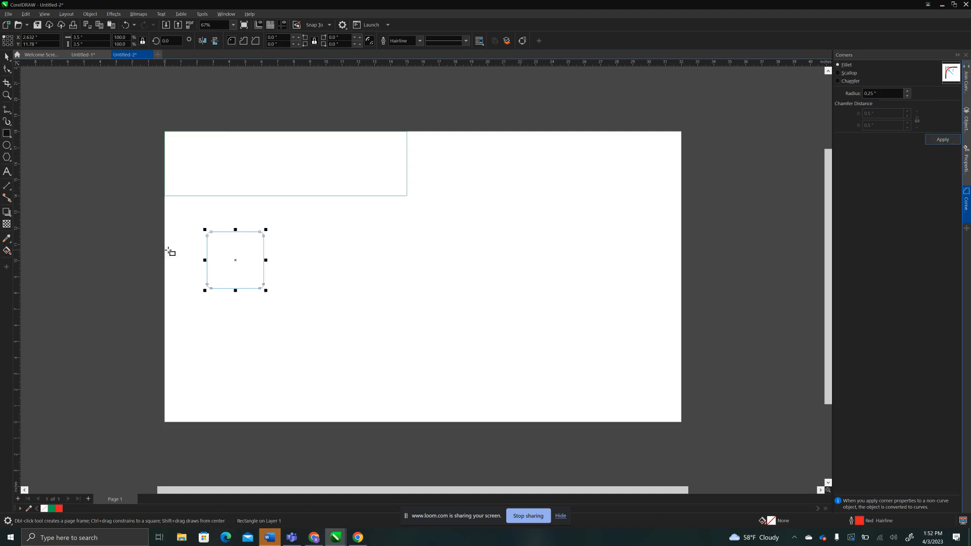
{"action": "scroll", "coordinate": [207, 246], "scroll_direction": "up", "scroll_amount": 3}
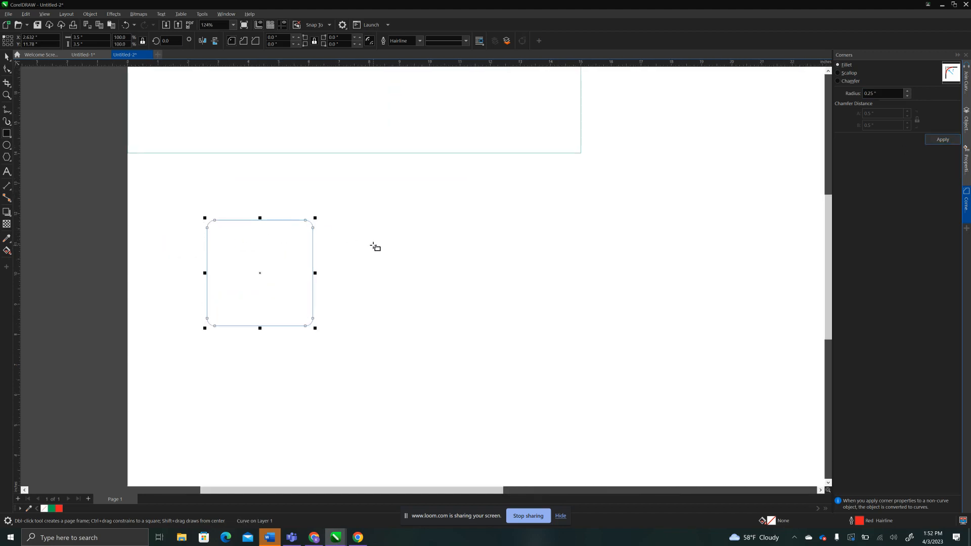
{"action": "left_click", "coordinate": [377, 248]}
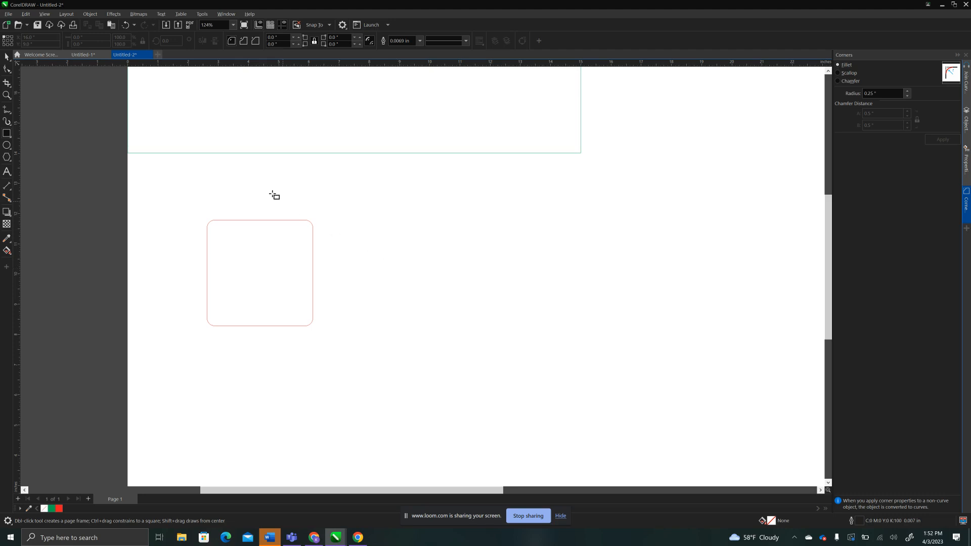
Move the rounded red square inside the left end of the green rectangle, at about X 0.29 and Y 17.7 inches.
{"action": "left_click", "coordinate": [7, 57]}
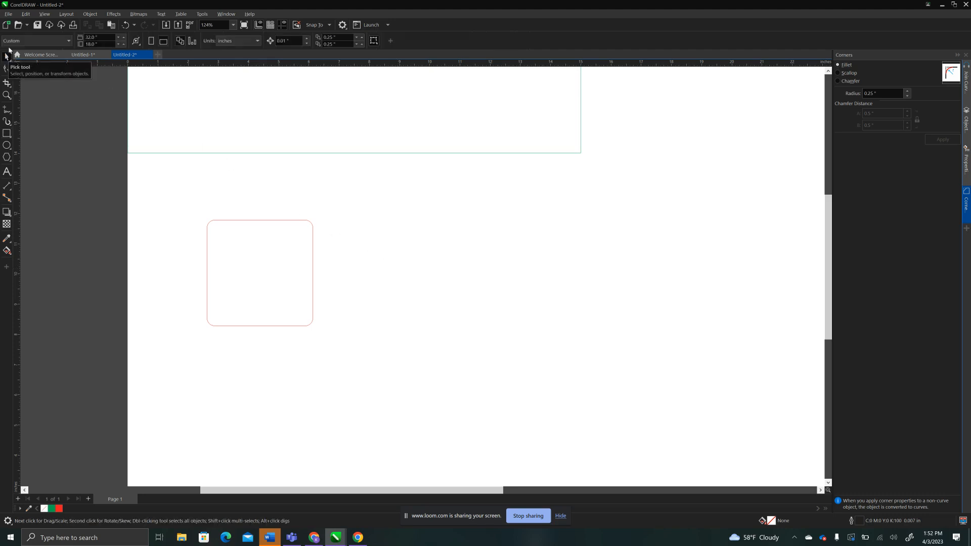
{"action": "scroll", "coordinate": [173, 261], "scroll_direction": "down", "scroll_amount": 1}
{"action": "scroll", "coordinate": [172, 261], "scroll_direction": "down", "scroll_amount": 1}
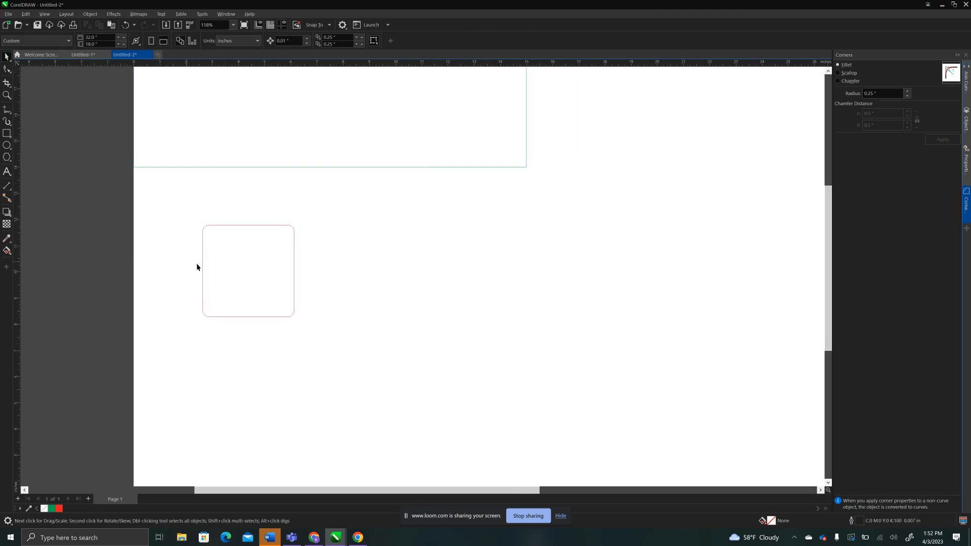
{"action": "left_click_drag", "start_coordinate": [229, 273], "coordinate": [195, 121]}
{"action": "scroll", "coordinate": [221, 137], "scroll_direction": "down", "scroll_amount": 2}
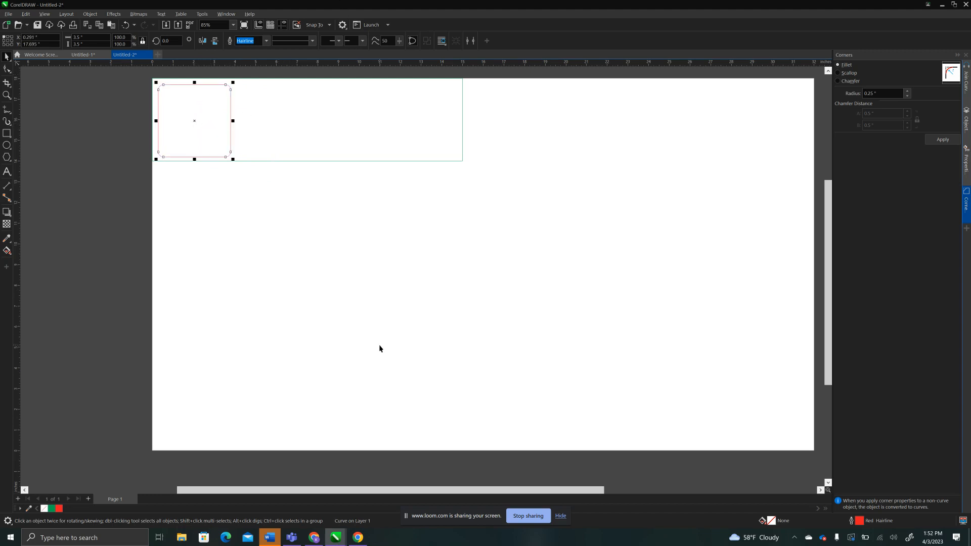
Switch to Chrome and search Google Images for "black and white leaf repeating pattern".
{"action": "key", "text": "alt+Tab"}
{"action": "key", "text": "alt+Tab"}
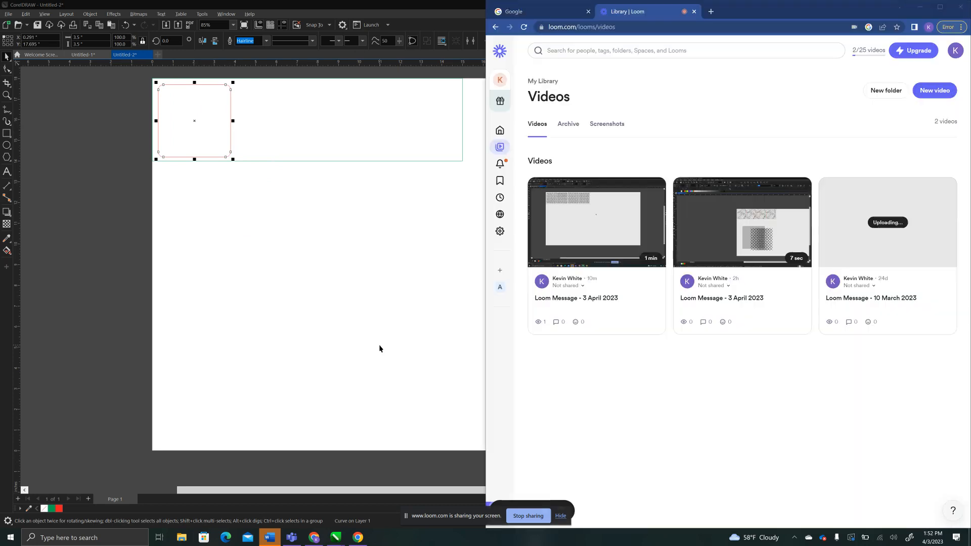
{"action": "left_click", "coordinate": [560, 14]}
{"action": "left_click", "coordinate": [638, 210]}
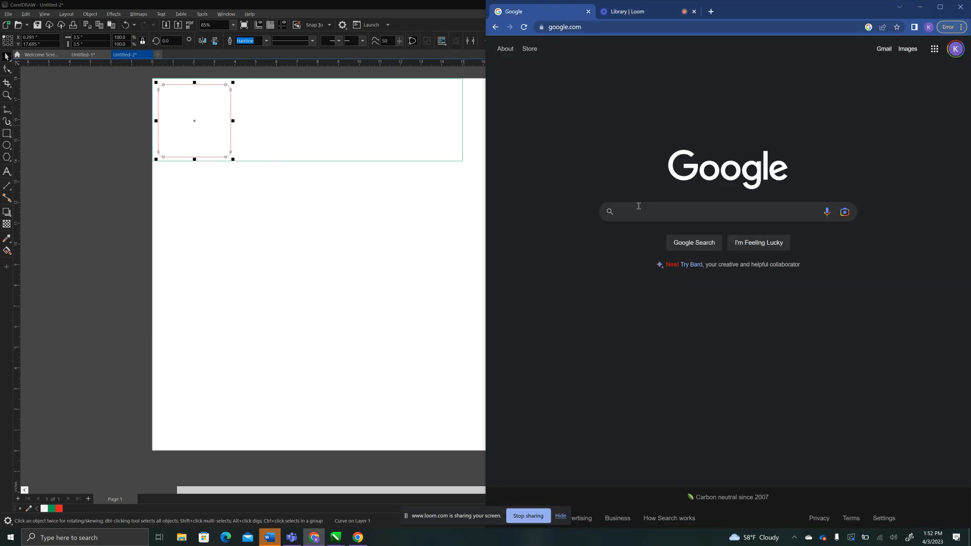
{"action": "type", "text": "black and white leaf"}
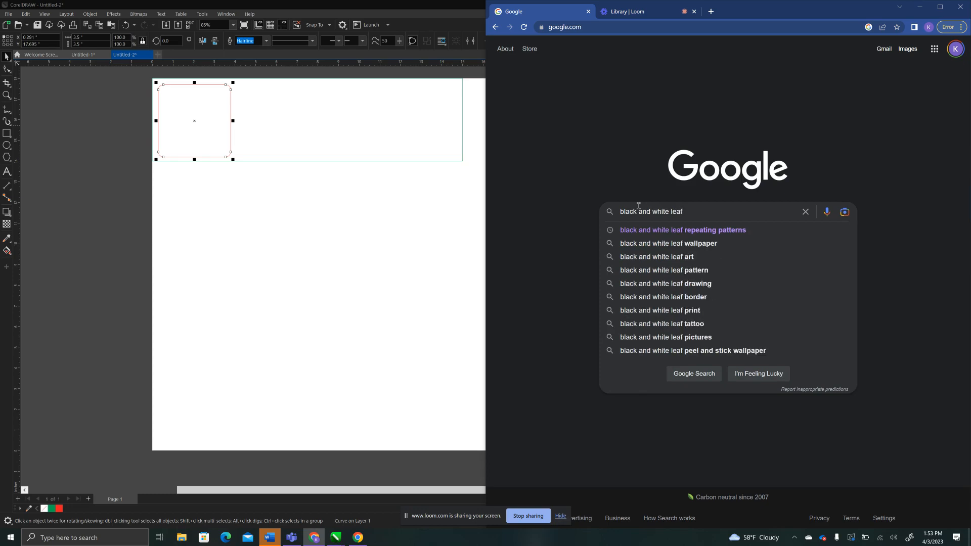
{"action": "type", "text": " repeating patt"}
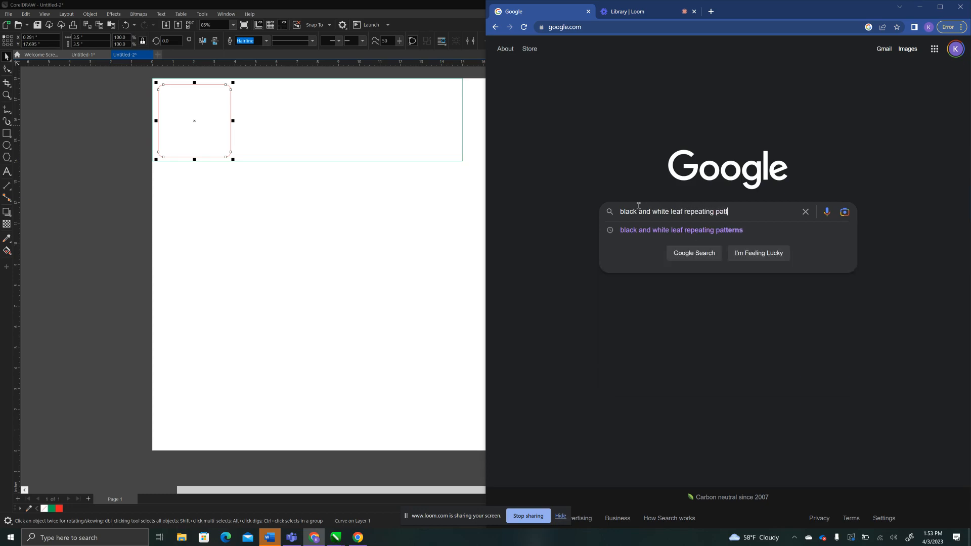
{"action": "type", "text": "ern"}
{"action": "key", "text": "Return"}
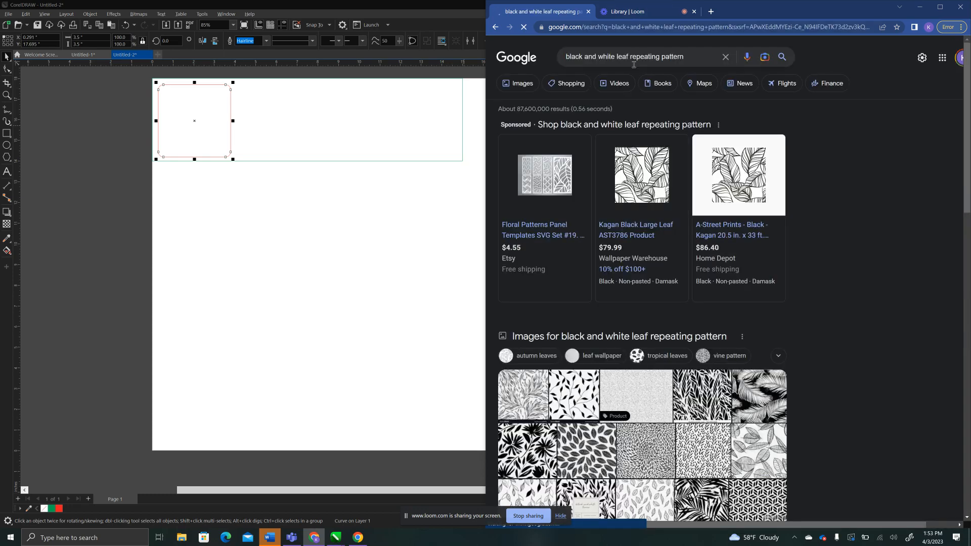
{"action": "left_click", "coordinate": [524, 88]}
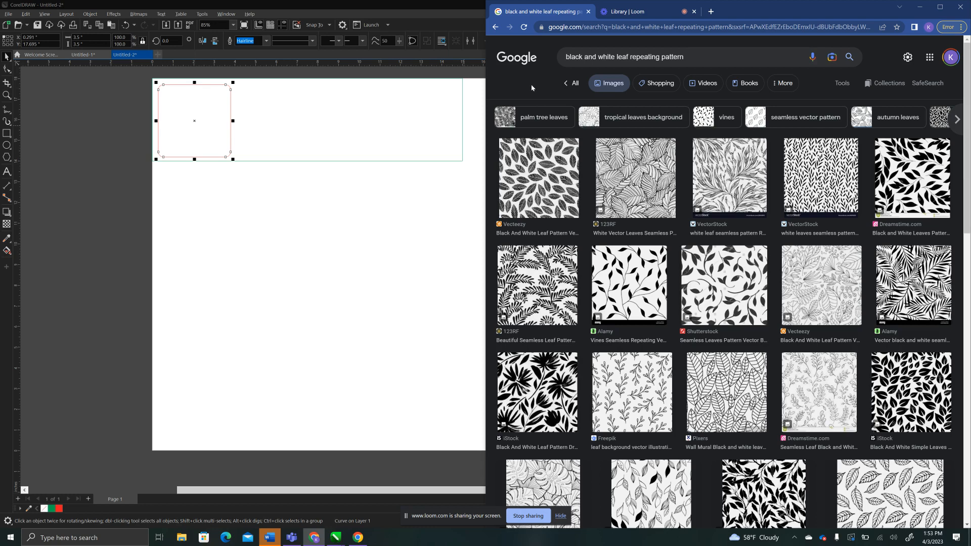
Filter the image results to Large size and Creative Commons licenses, and open the preview of Pixabay's repeating star pattern.
{"action": "left_click", "coordinate": [842, 85]}
{"action": "left_click", "coordinate": [696, 106]}
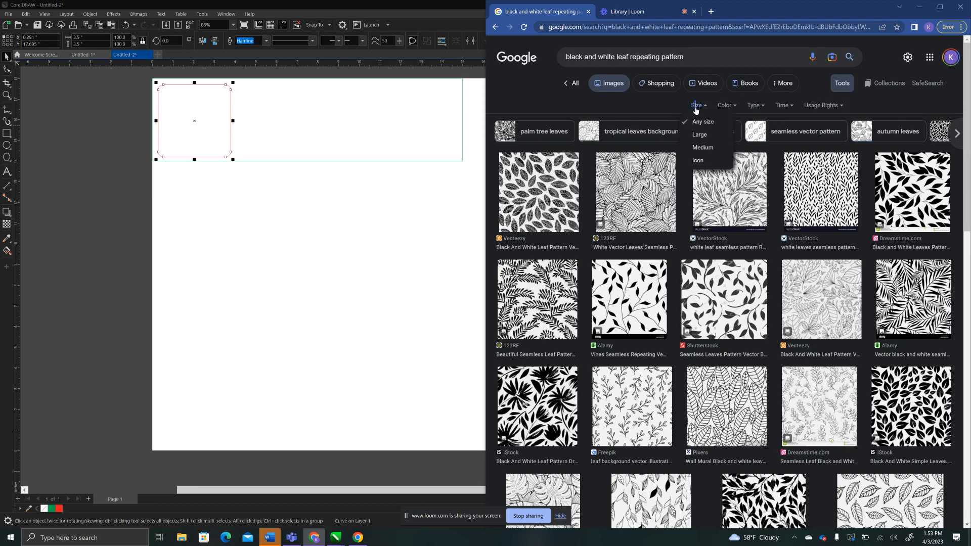
{"action": "left_click", "coordinate": [697, 134]}
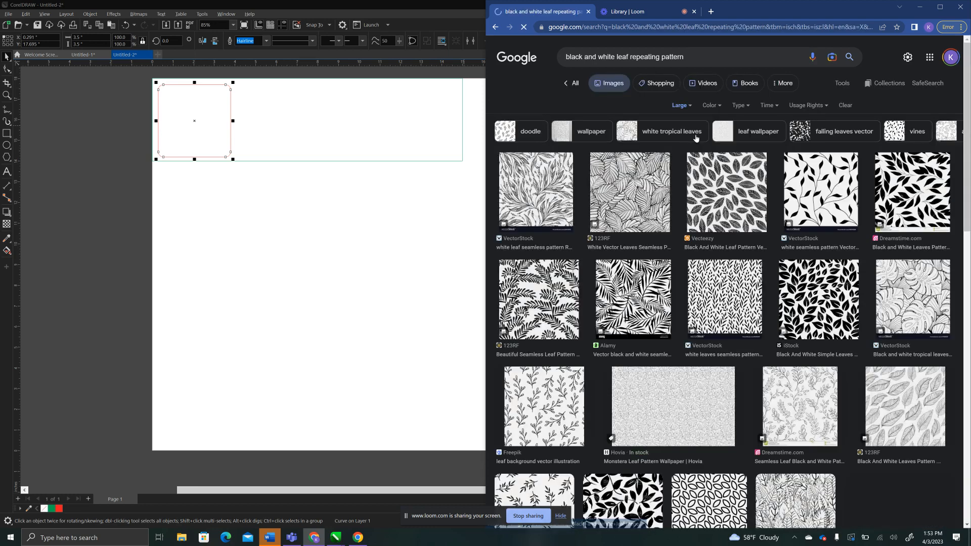
{"action": "left_click", "coordinate": [808, 106]}
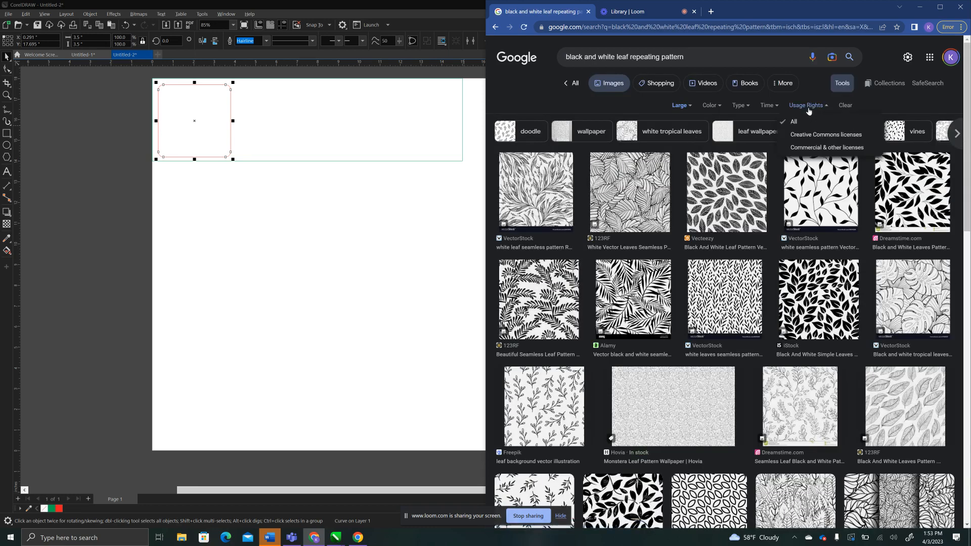
{"action": "left_click", "coordinate": [804, 134]}
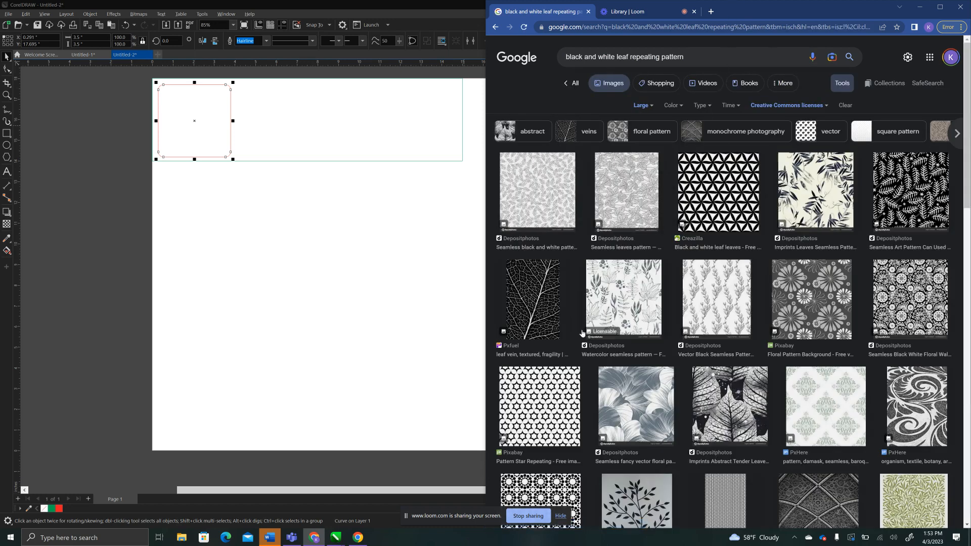
{"action": "left_click", "coordinate": [545, 393]}
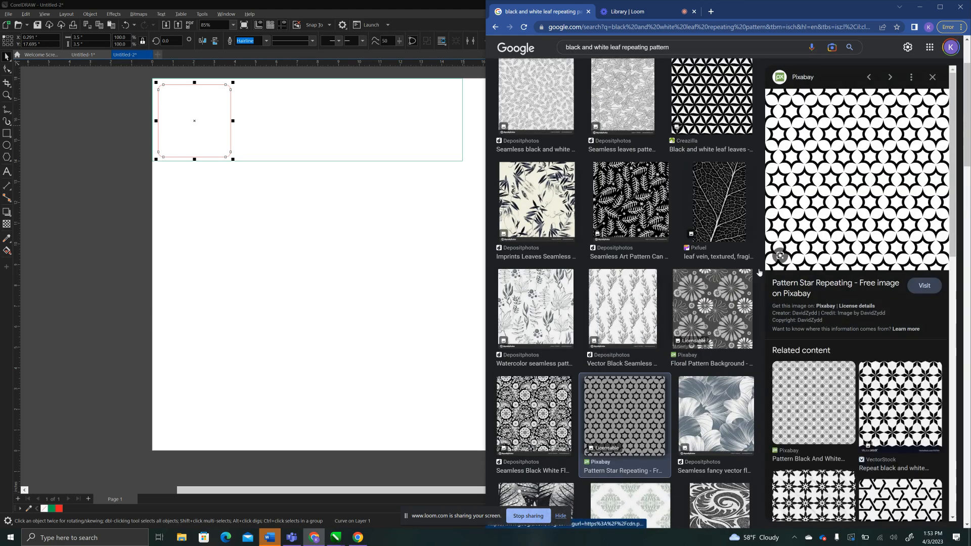
Open the star pattern image on its own in a new browser tab and copy it.
{"action": "right_click", "coordinate": [848, 137]}
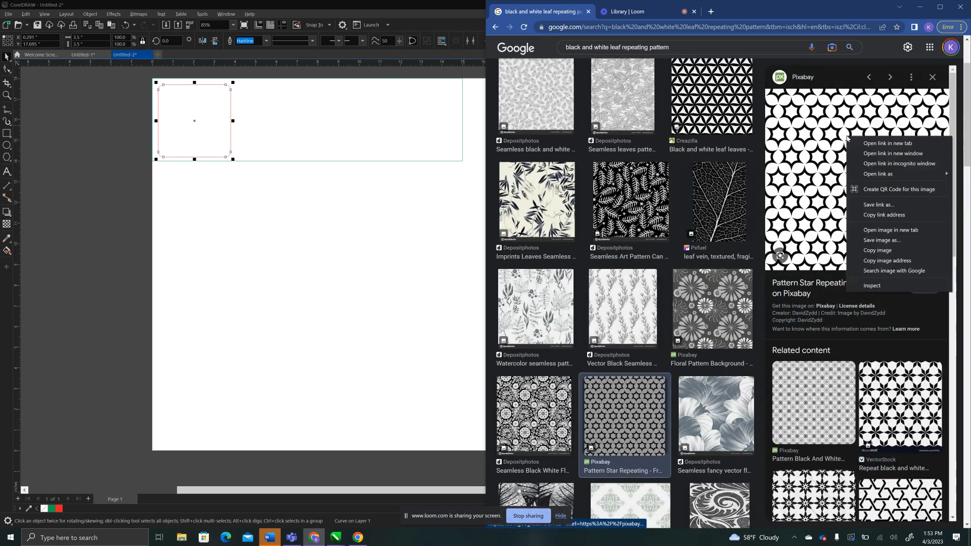
{"action": "left_click", "coordinate": [877, 230]}
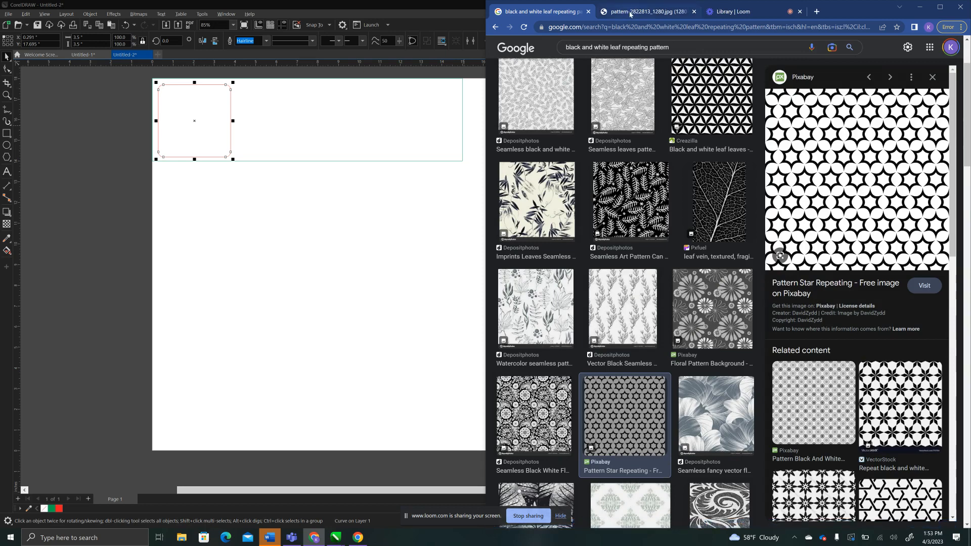
{"action": "left_click", "coordinate": [622, 6]}
{"action": "right_click", "coordinate": [658, 200]}
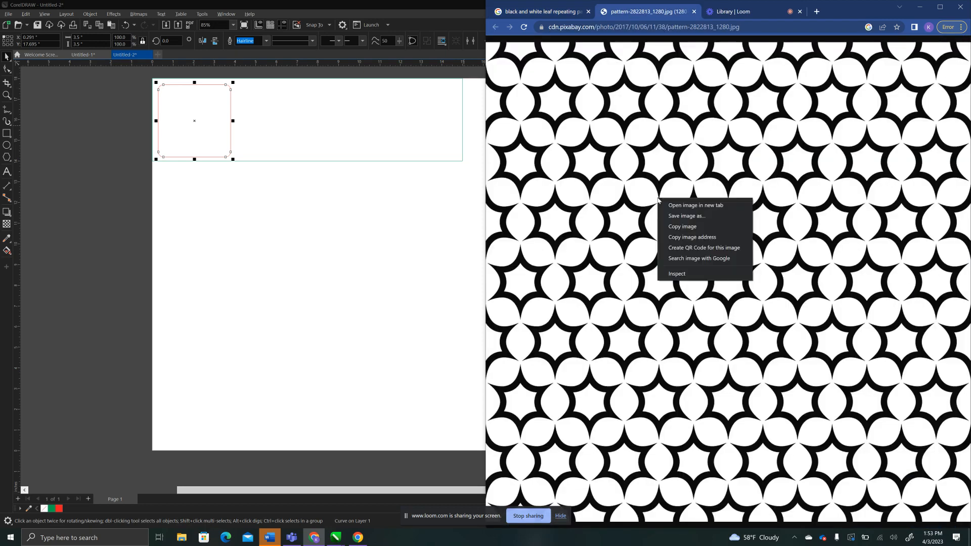
{"action": "left_click", "coordinate": [673, 226]}
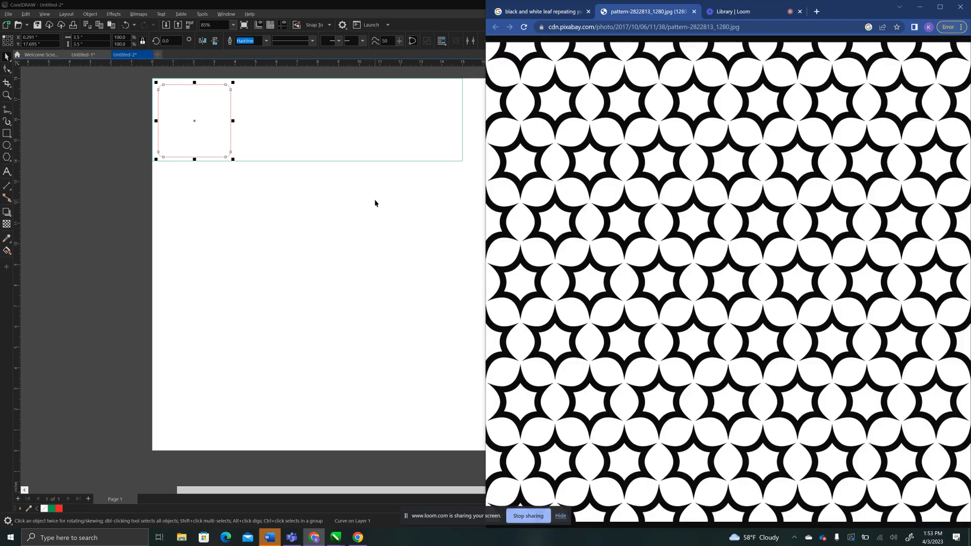
Switch to CorelDRAW and paste the copied star pattern image onto the page.
{"action": "left_click", "coordinate": [374, 203]}
{"action": "right_click", "coordinate": [378, 212]}
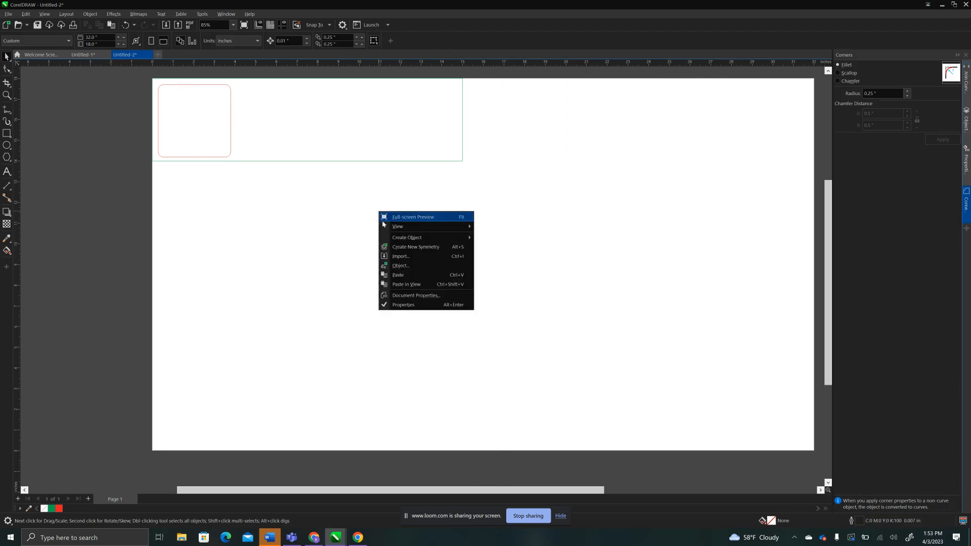
{"action": "left_click", "coordinate": [396, 275]}
Scale the pasted pattern down to about 14 by 13.9 inches and move it over the red rounded square.
{"action": "left_click_drag", "start_coordinate": [405, 259], "coordinate": [353, 287]}
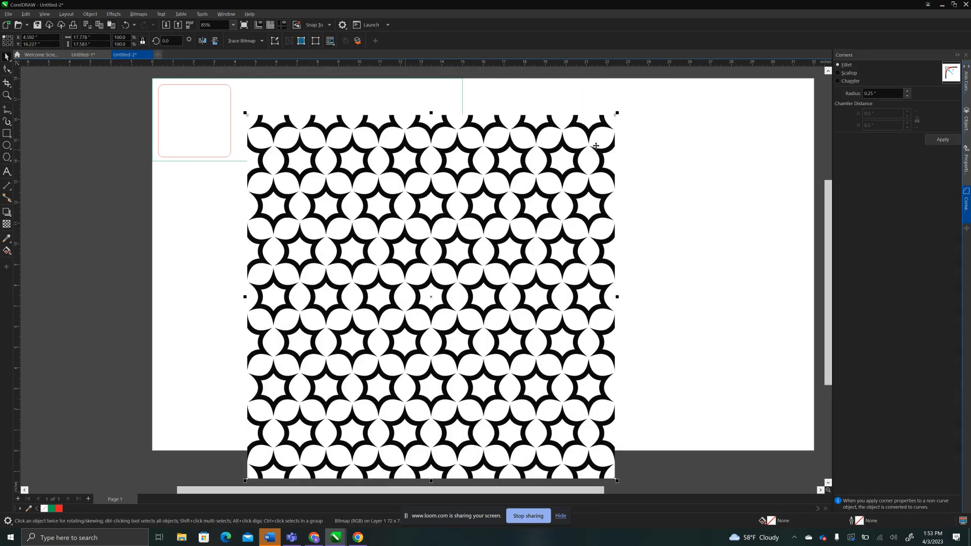
{"action": "left_click_drag", "start_coordinate": [617, 112], "coordinate": [534, 189]}
{"action": "left_click_drag", "start_coordinate": [378, 282], "coordinate": [253, 155]}
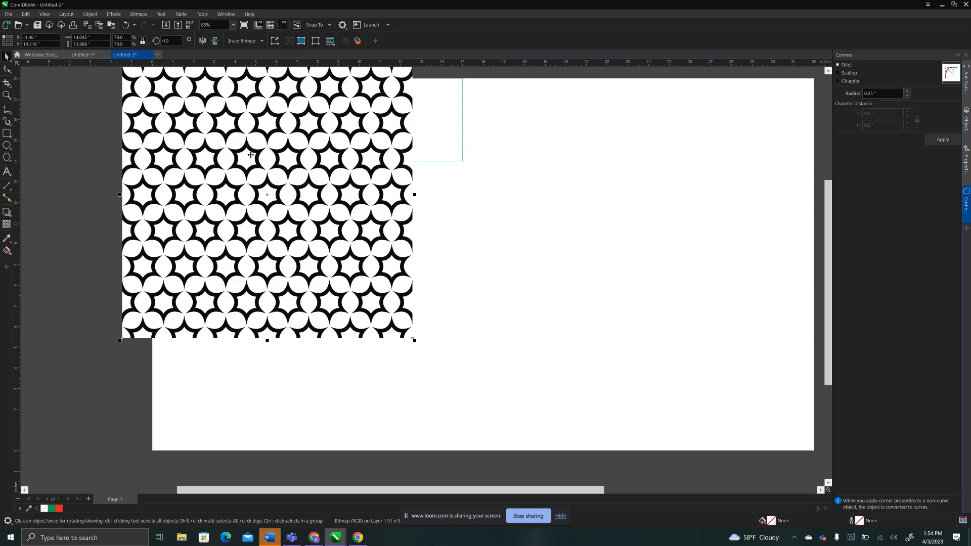
Send the pattern image to the back of the page, behind the red square.
{"action": "right_click", "coordinate": [296, 223]}
{"action": "mouse_move", "coordinate": [353, 312]}
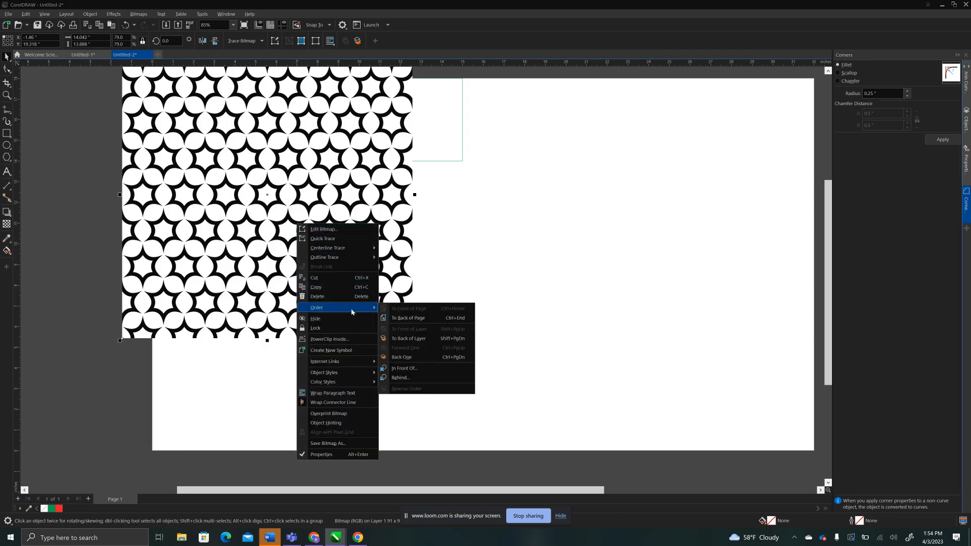
{"action": "left_click", "coordinate": [400, 318]}
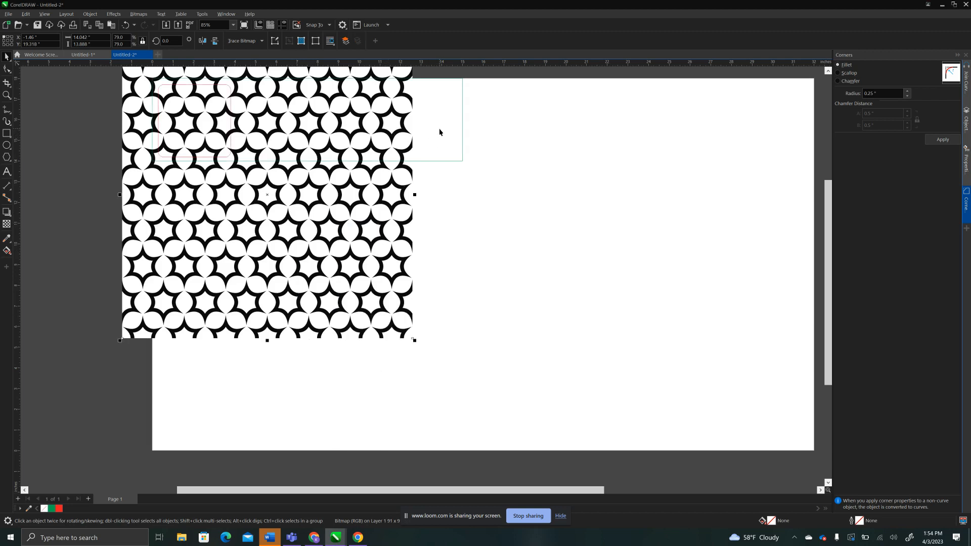
Undo the green rectangle's accidental move and send the rectangle to the back of the page.
{"action": "left_click_drag", "start_coordinate": [439, 132], "coordinate": [435, 145]}
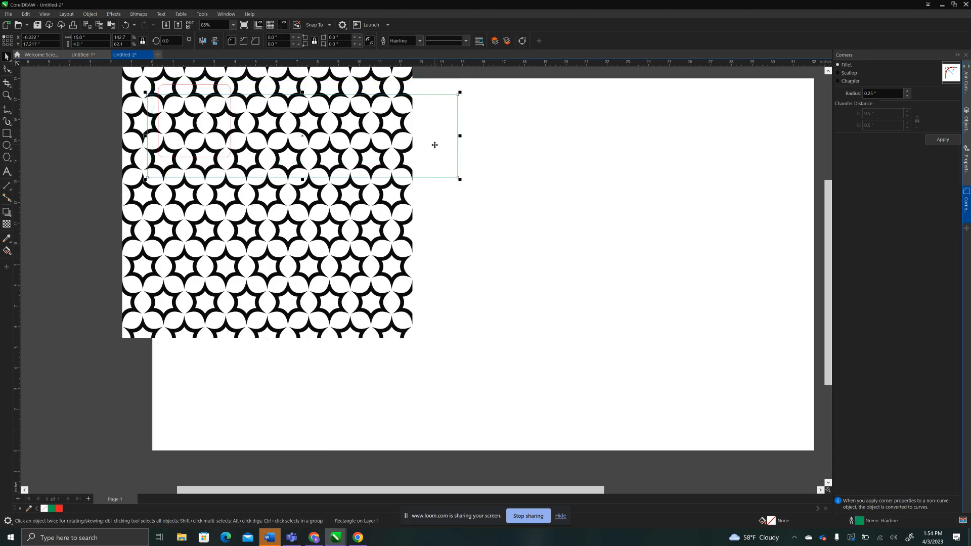
{"action": "key", "text": "ctrl+z"}
{"action": "right_click", "coordinate": [438, 144]}
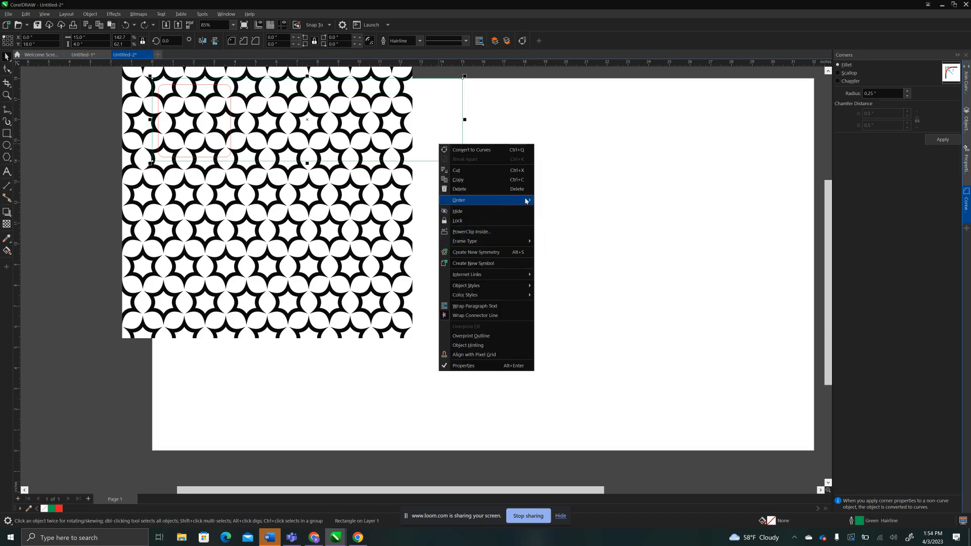
{"action": "mouse_move", "coordinate": [506, 199]}
{"action": "left_click", "coordinate": [553, 209]}
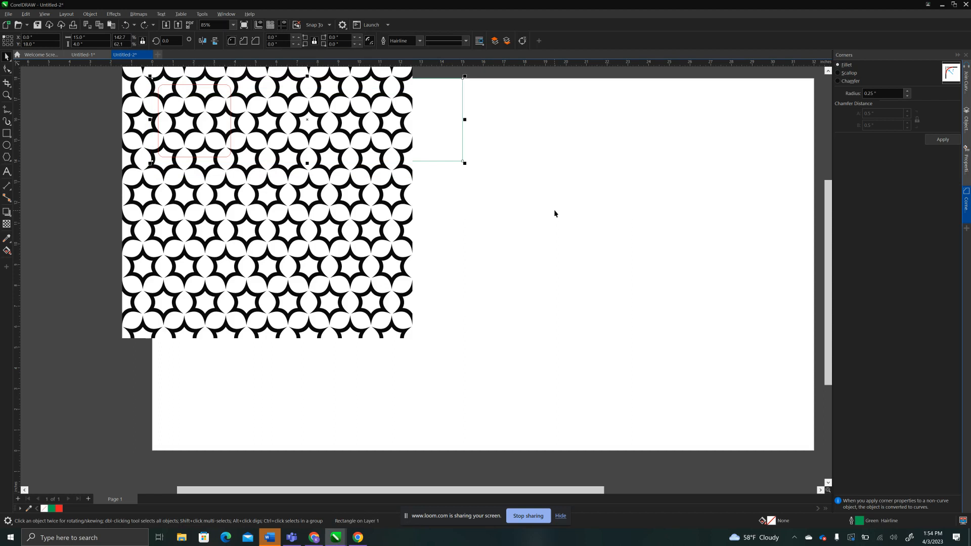
{"action": "left_click", "coordinate": [566, 141]}
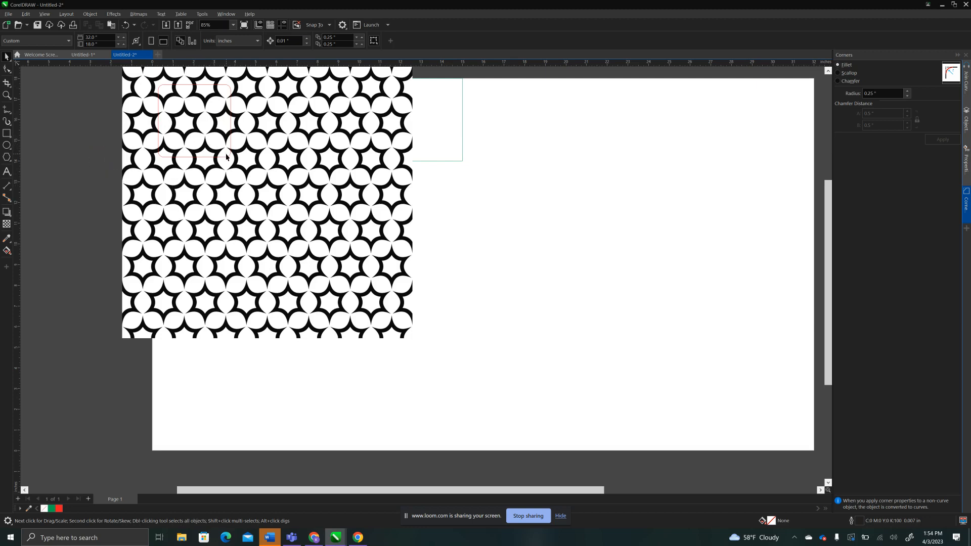
Align the red rounded square with the pattern image's center, both horizontally and vertically.
{"action": "scroll", "coordinate": [226, 157], "scroll_direction": "down", "scroll_amount": 1}
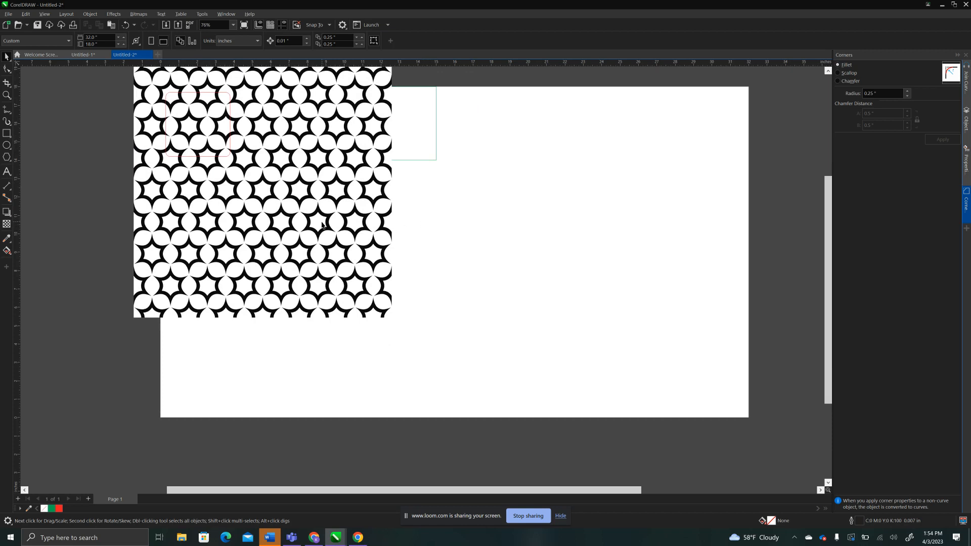
{"action": "left_click", "coordinate": [205, 158]}
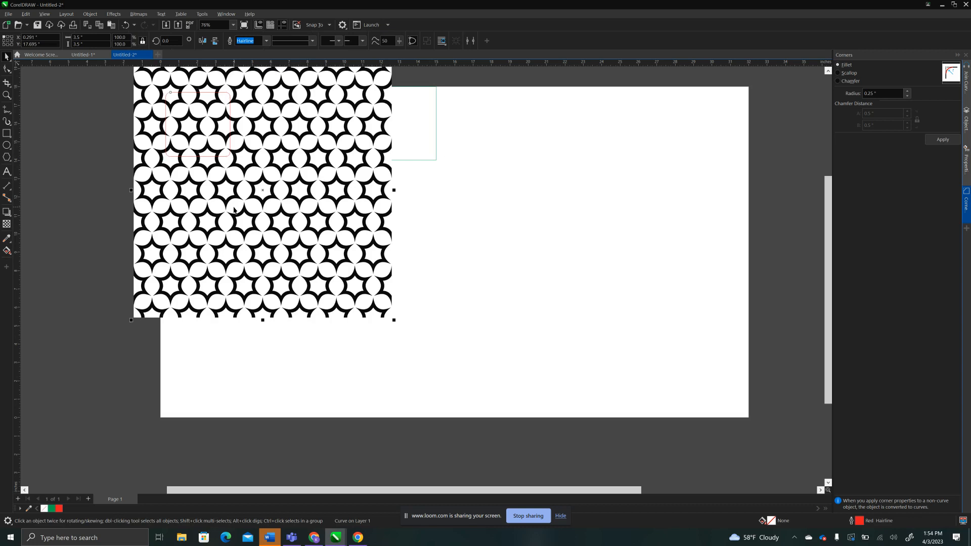
{"action": "left_click", "coordinate": [234, 208], "text": "shift"}
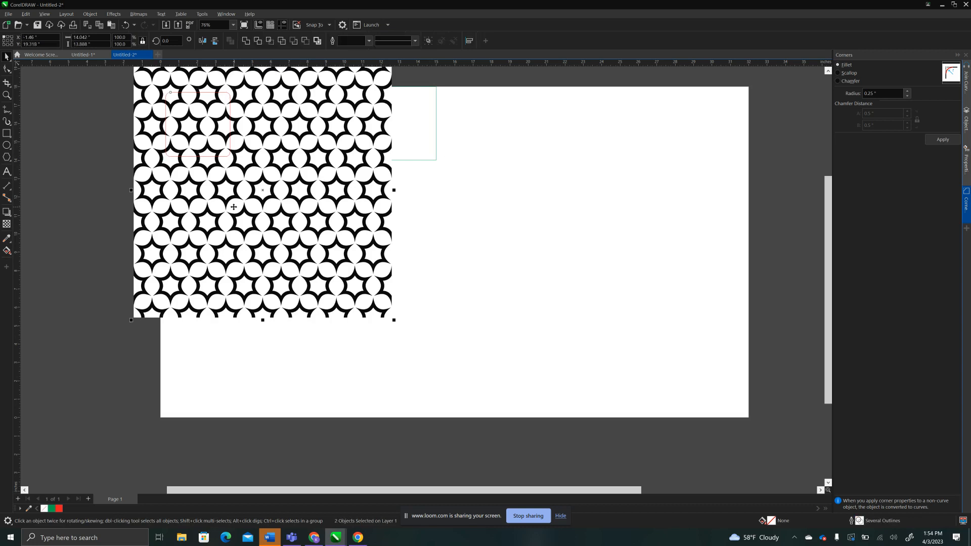
{"action": "key", "text": "c"}
{"action": "key", "text": "e"}
{"action": "left_click", "coordinate": [83, 127]}
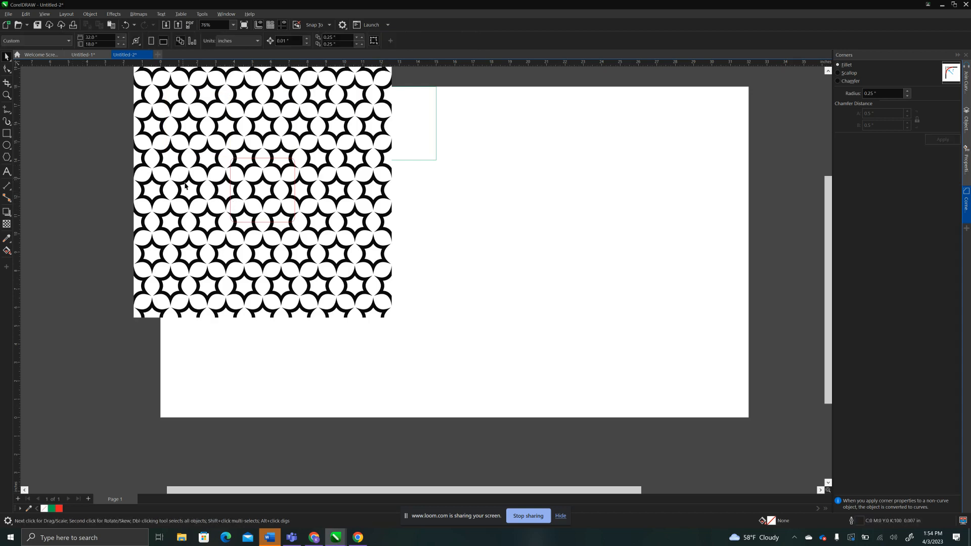
Scale the pattern image down about its center to about 4.23 by 4.18 inches, slightly larger than the red square.
{"action": "left_click", "coordinate": [202, 211]}
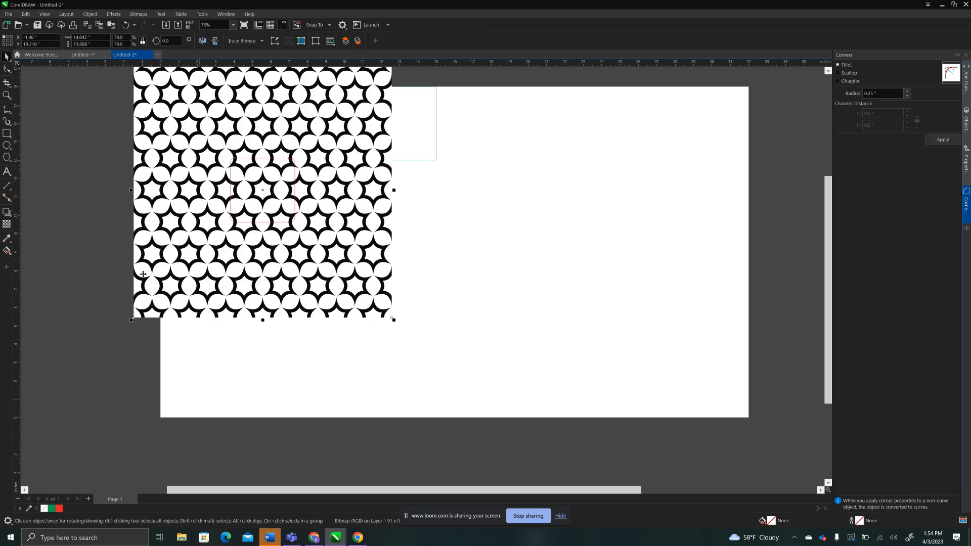
{"action": "left_click_drag", "start_coordinate": [132, 320], "coordinate": [221, 238]}
{"action": "key", "text": "shift"}
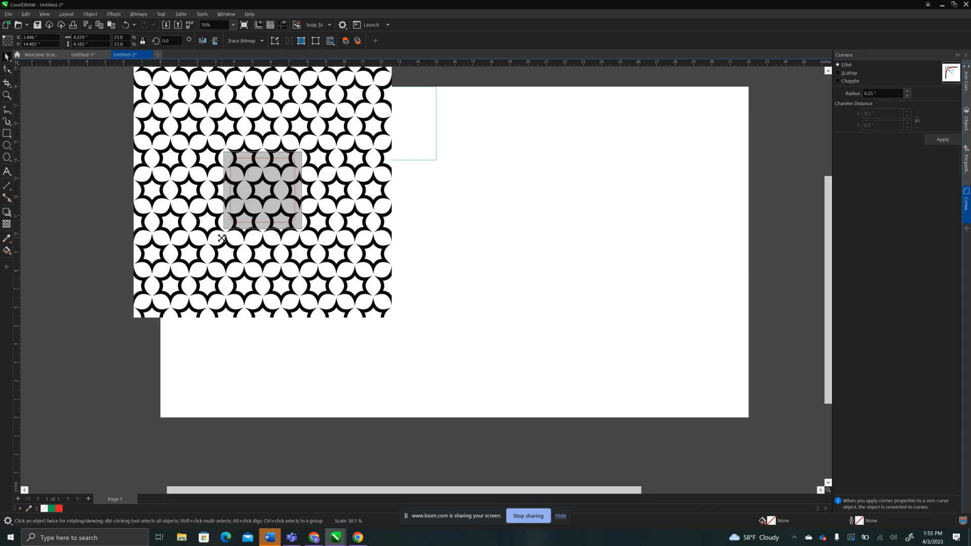
{"action": "left_click_drag", "start_coordinate": [221, 238], "coordinate": [221, 239]}
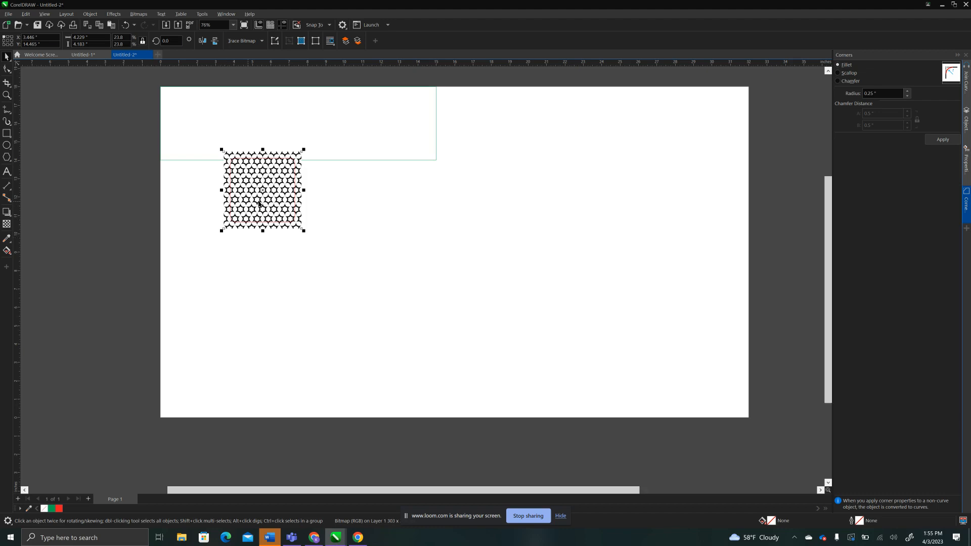
PowerClip the pattern image inside the red rounded square, and deselect it.
{"action": "scroll", "coordinate": [257, 207], "scroll_direction": "up", "scroll_amount": 2}
{"action": "scroll", "coordinate": [258, 204], "scroll_direction": "up", "scroll_amount": 2}
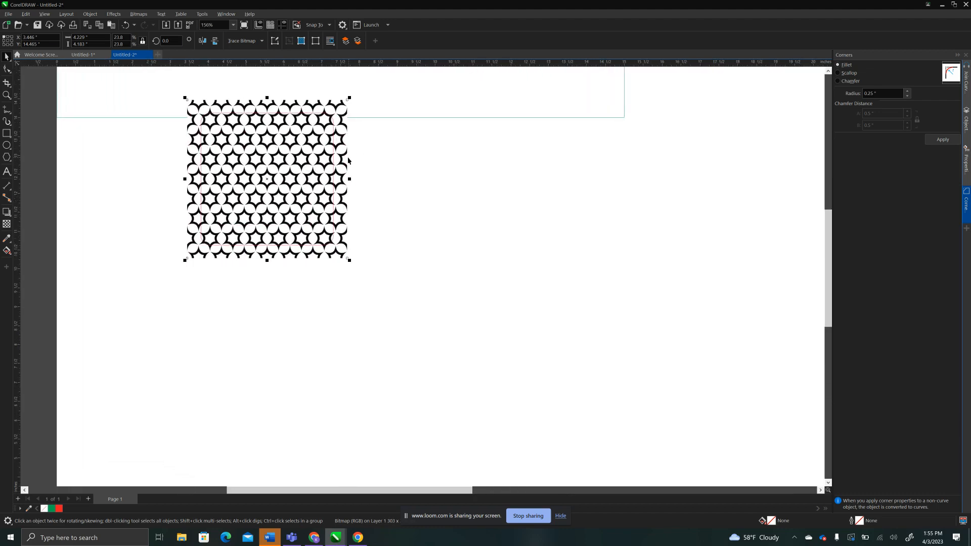
{"action": "left_click", "coordinate": [140, 160]}
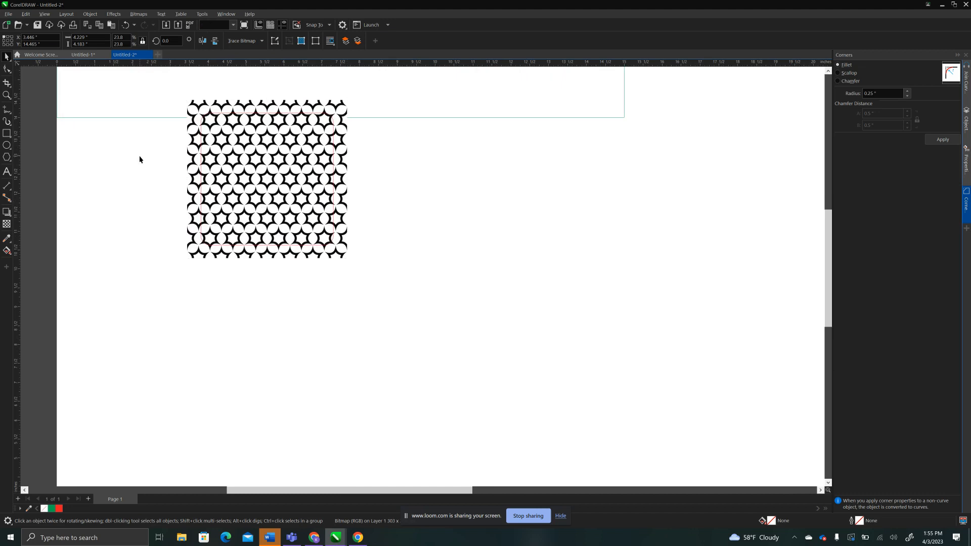
{"action": "left_click", "coordinate": [195, 151]}
{"action": "right_click", "coordinate": [195, 151]}
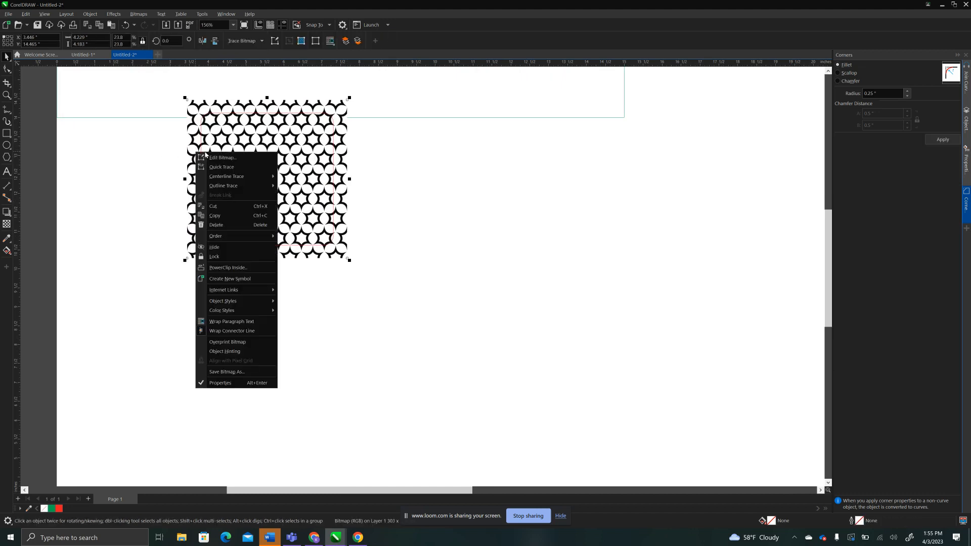
{"action": "left_click", "coordinate": [219, 268]}
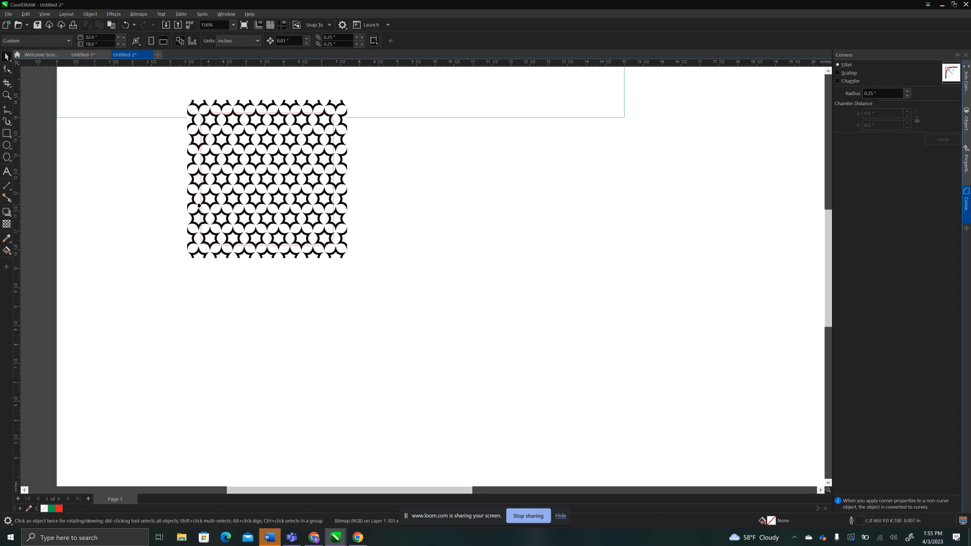
{"action": "left_click", "coordinate": [198, 207]}
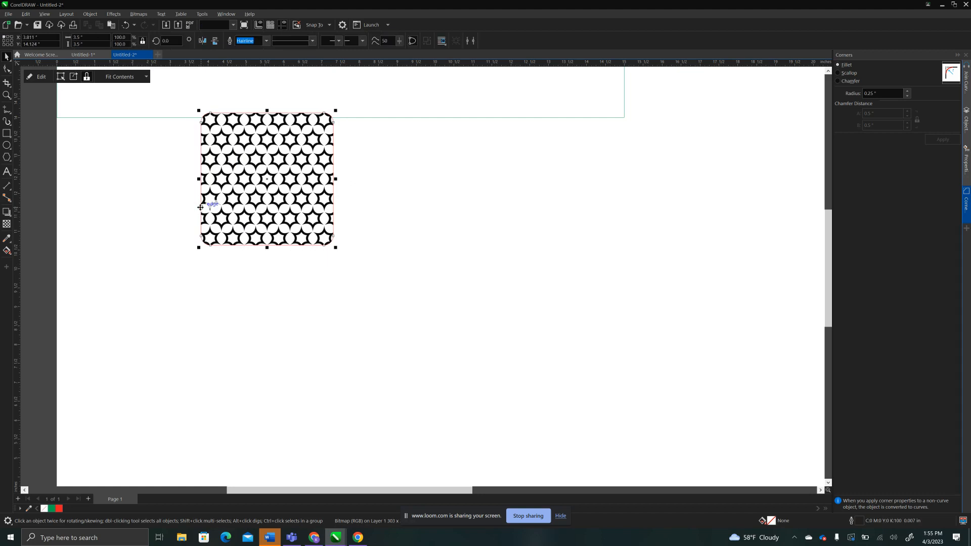
{"action": "left_click", "coordinate": [238, 205]}
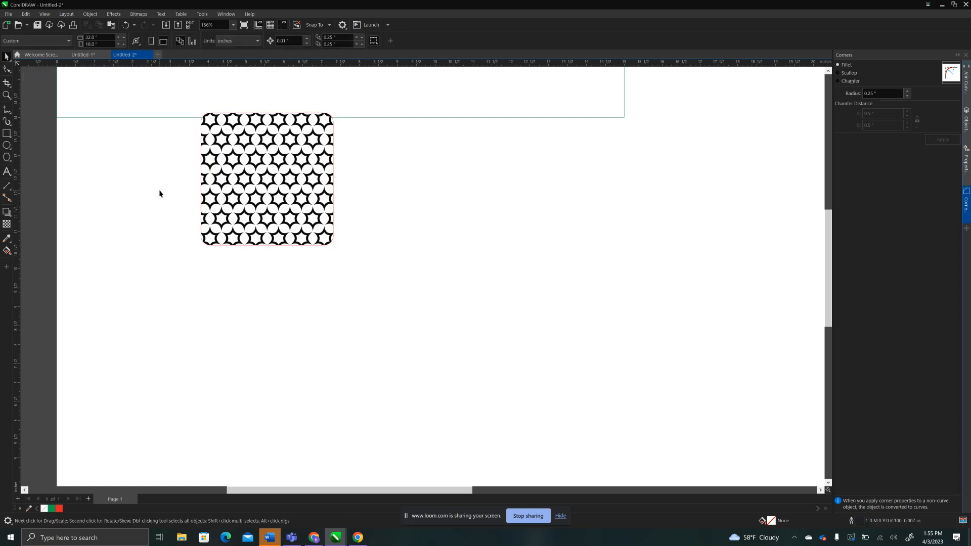
Move the patterned square below the green rectangle and try shifting the pattern inside its PowerClip frame.
{"action": "left_click_drag", "start_coordinate": [255, 197], "coordinate": [234, 208]}
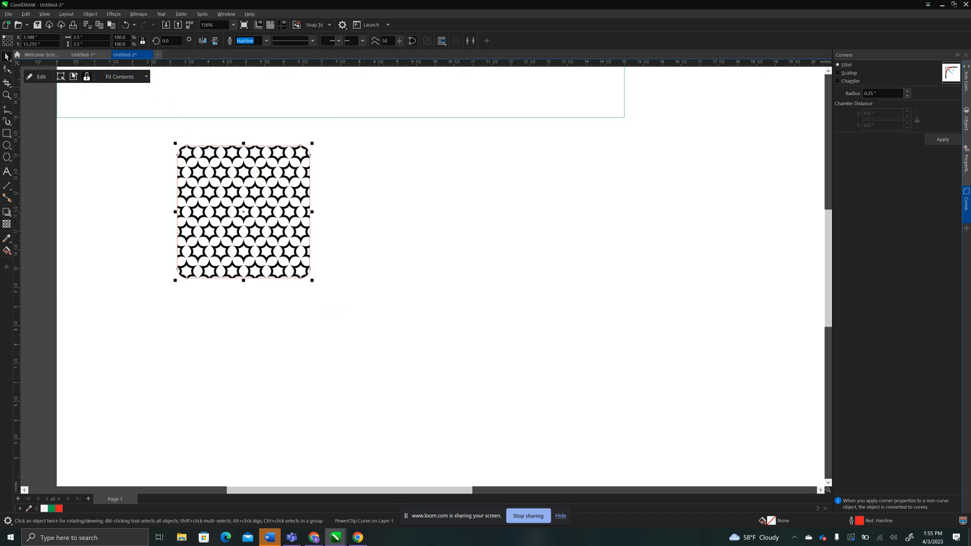
{"action": "left_click", "coordinate": [39, 77]}
{"action": "left_click_drag", "start_coordinate": [255, 197], "coordinate": [253, 201]}
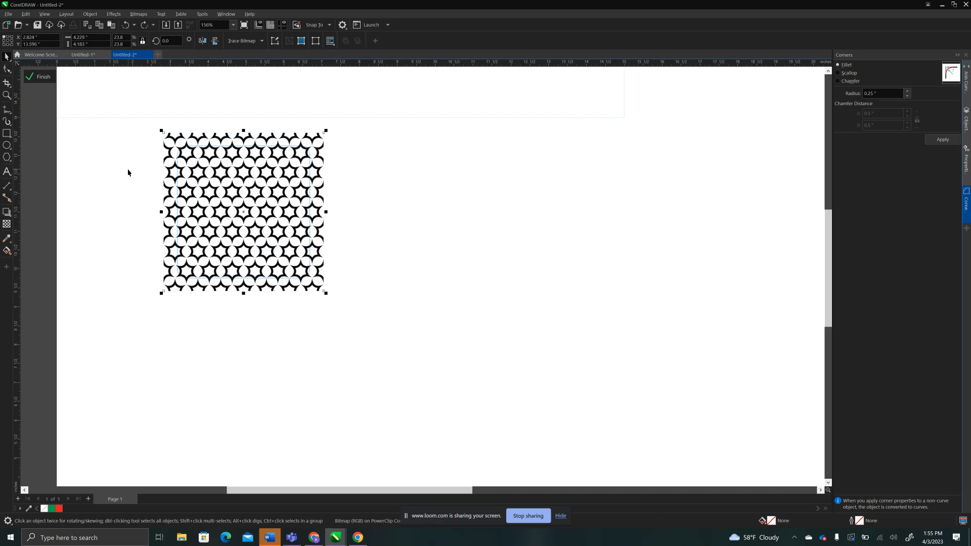
{"action": "left_click", "coordinate": [44, 77]}
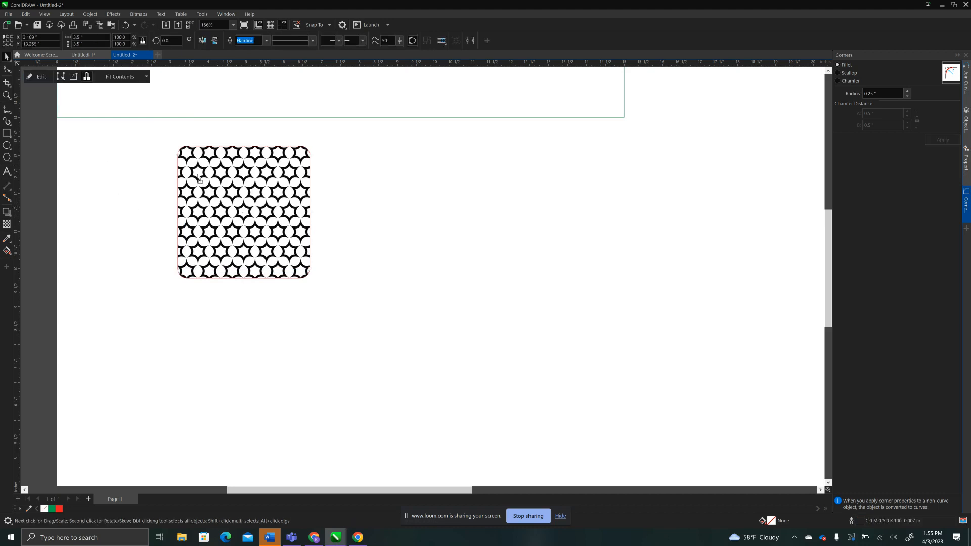
Move the patterned square across the green rectangle's lower edge, at about X 2 and Y 14.9 inches, and deselect it.
{"action": "left_click_drag", "start_coordinate": [268, 258], "coordinate": [224, 197]}
{"action": "scroll", "coordinate": [224, 197], "scroll_direction": "up", "scroll_amount": 2}
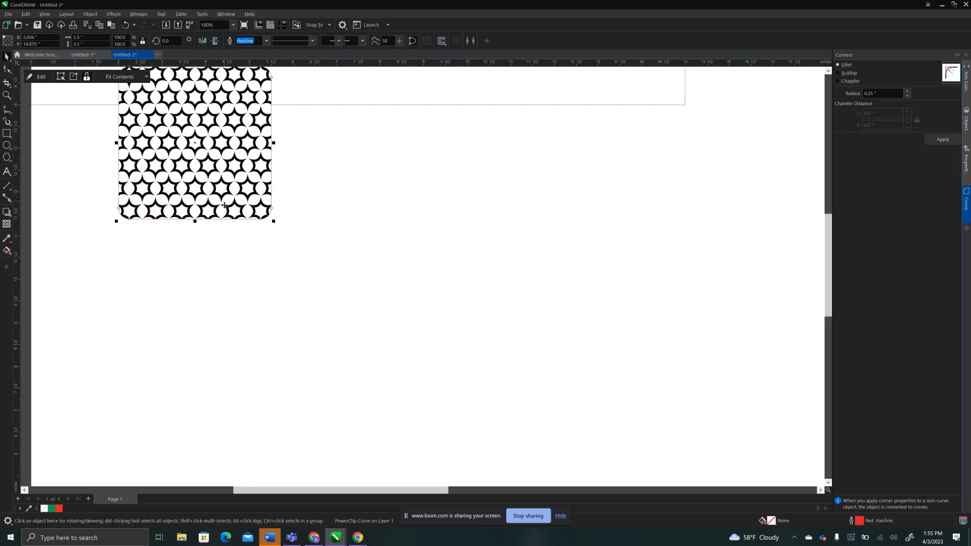
{"action": "scroll", "coordinate": [224, 204], "scroll_direction": "down", "scroll_amount": 5}
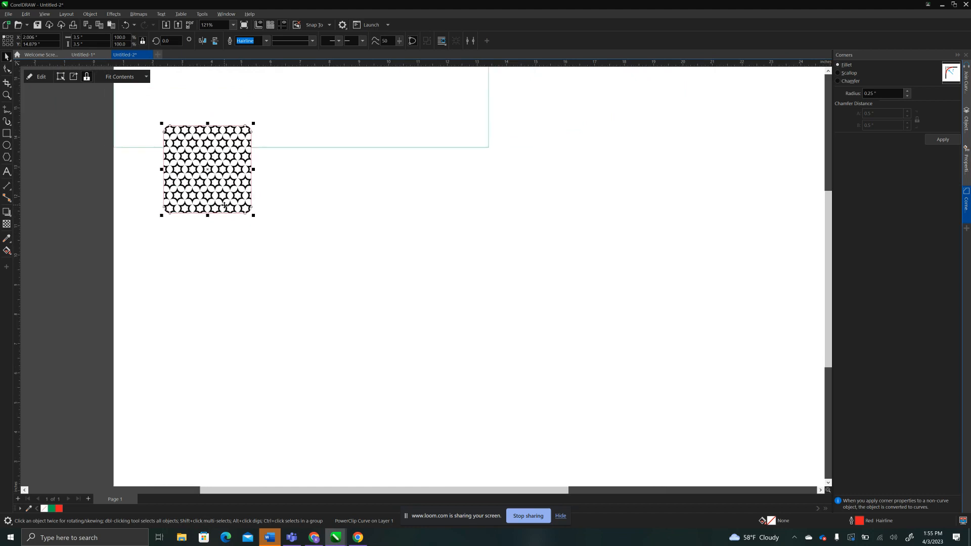
{"action": "scroll", "coordinate": [224, 204], "scroll_direction": "down", "scroll_amount": 1}
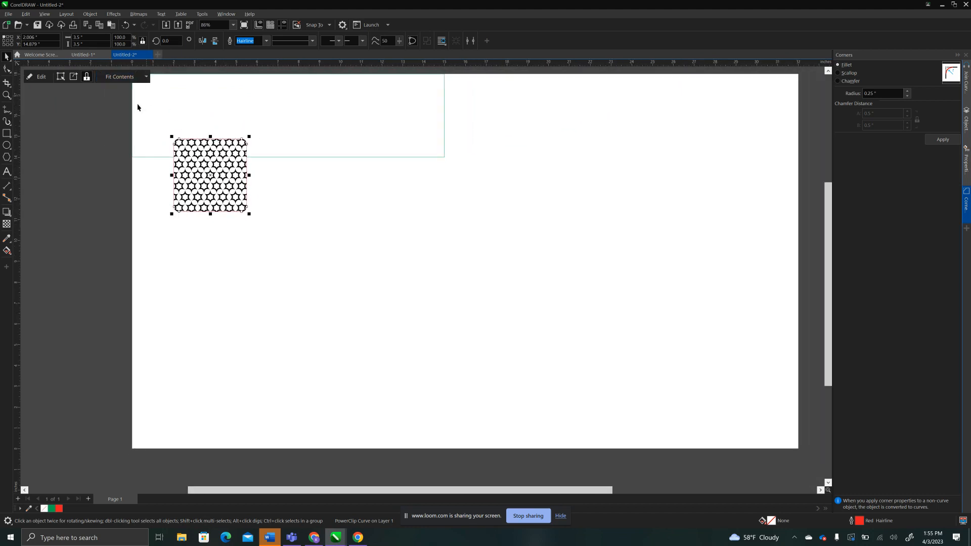
{"action": "left_click", "coordinate": [115, 124]}
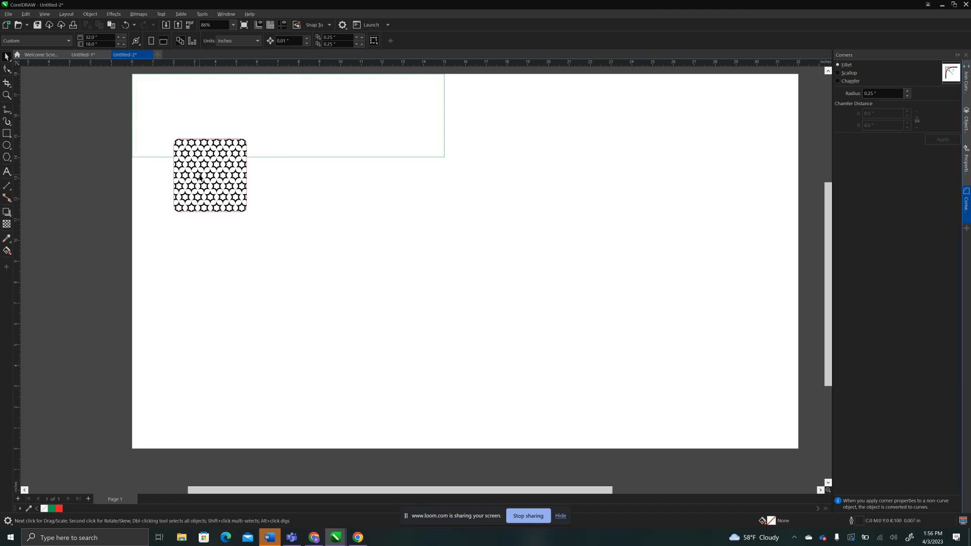
Set the patterned square's position to X 0.25 and Y 17.75 inches, and deselect it.
{"action": "left_click", "coordinate": [210, 178]}
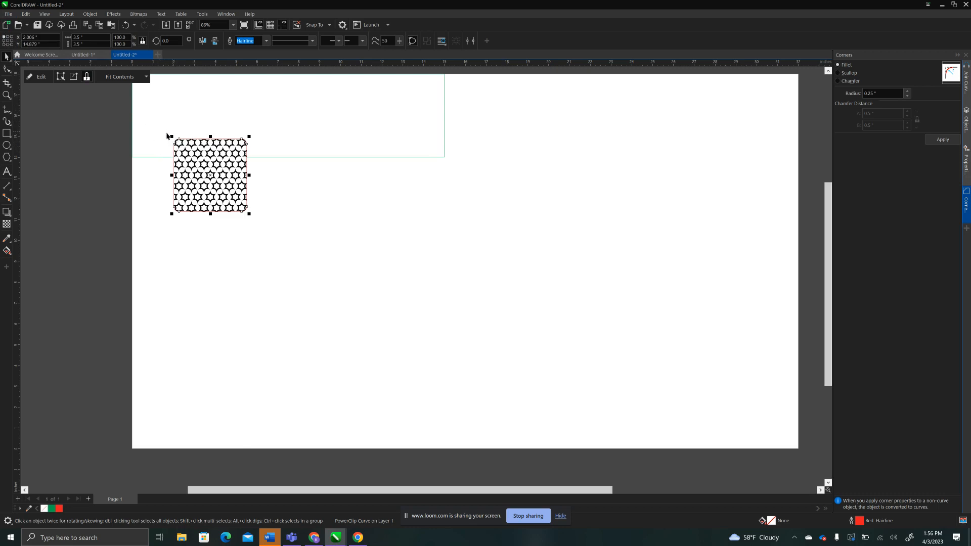
{"action": "left_click", "coordinate": [24, 39]}
{"action": "type", "text": "0.25"}
{"action": "key", "text": "Tab"}
{"action": "type", "text": "17.75"}
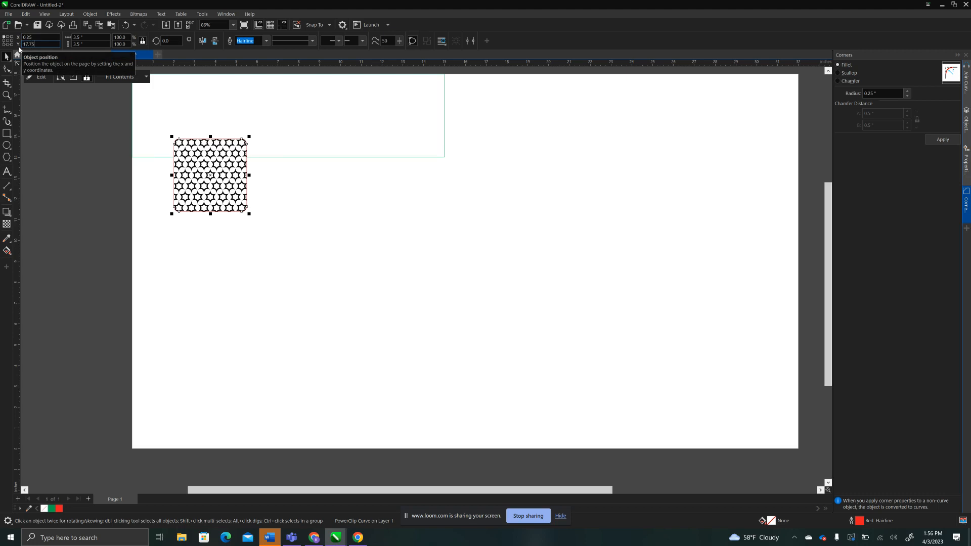
{"action": "key", "text": "Return"}
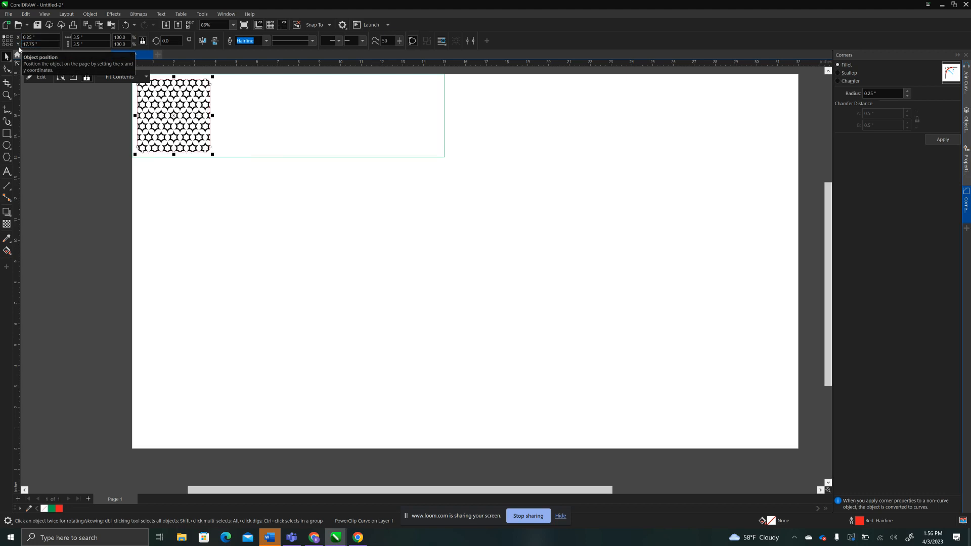
{"action": "left_click", "coordinate": [111, 115]}
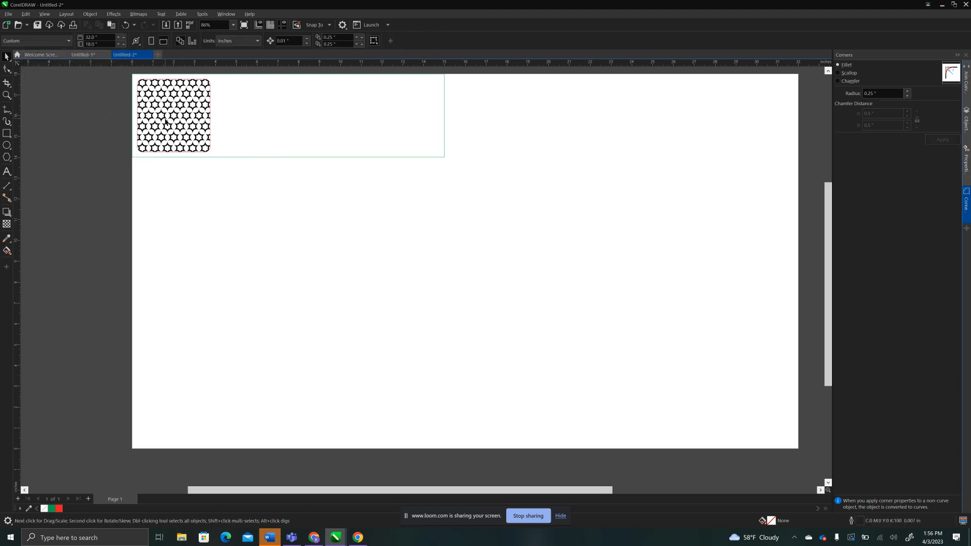
Duplicate the patterned square three times in a row inside the green rectangle, with the last copy at about X 11.08 inches.
{"action": "left_click_drag", "start_coordinate": [166, 122], "coordinate": [239, 118]}
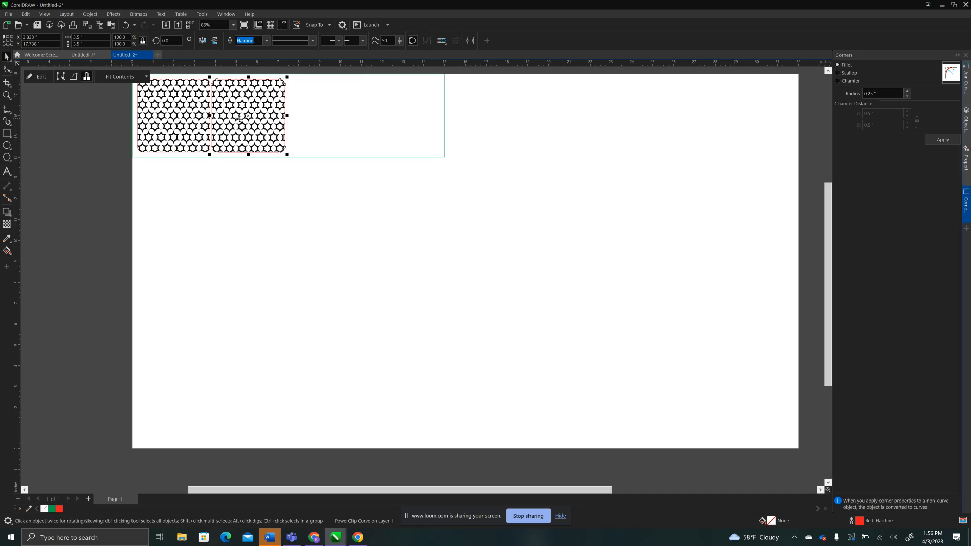
{"action": "left_click_drag", "start_coordinate": [233, 132], "coordinate": [385, 135]}
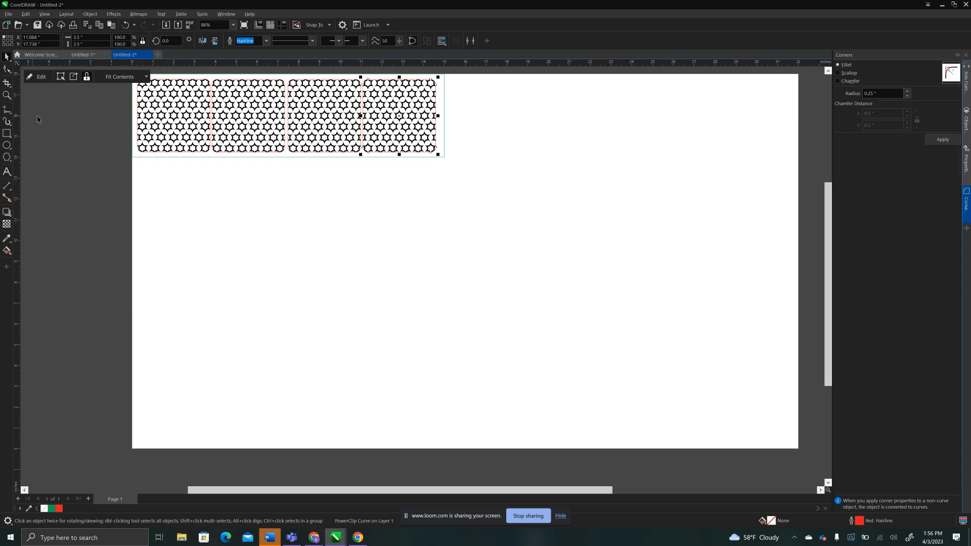
{"action": "left_click", "coordinate": [75, 117]}
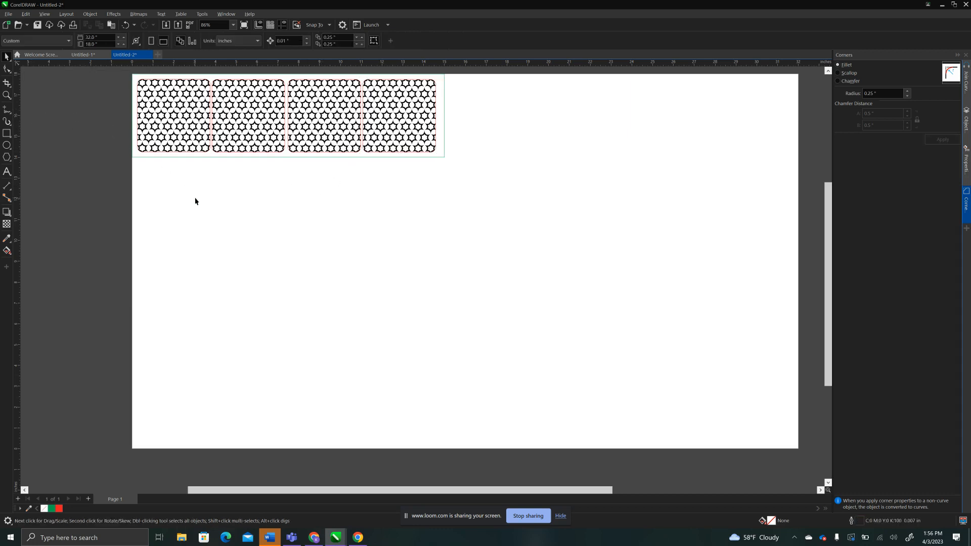